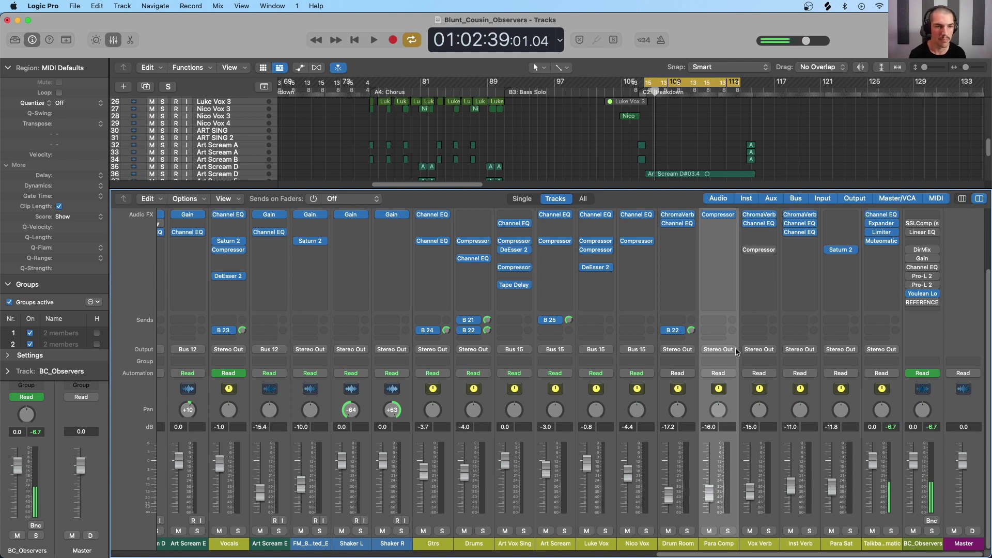
# Examine the plug-ins, sends and routing of the Drums, Drum Room, Para Comp and Para Sat channels in the mixer
pyautogui.scroll(2, 736, 351)
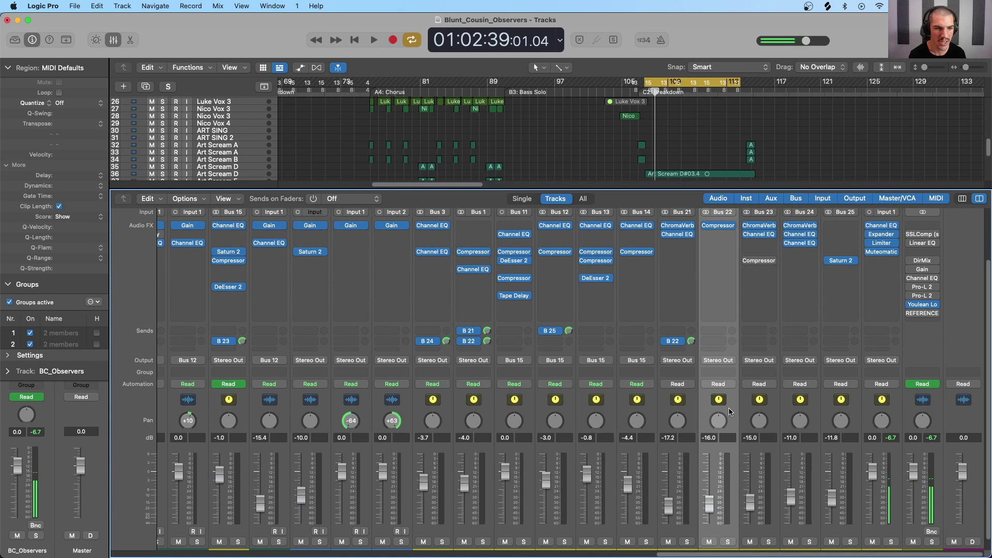
pyautogui.scroll(-2, 730, 412)
pyautogui.click(478, 400)
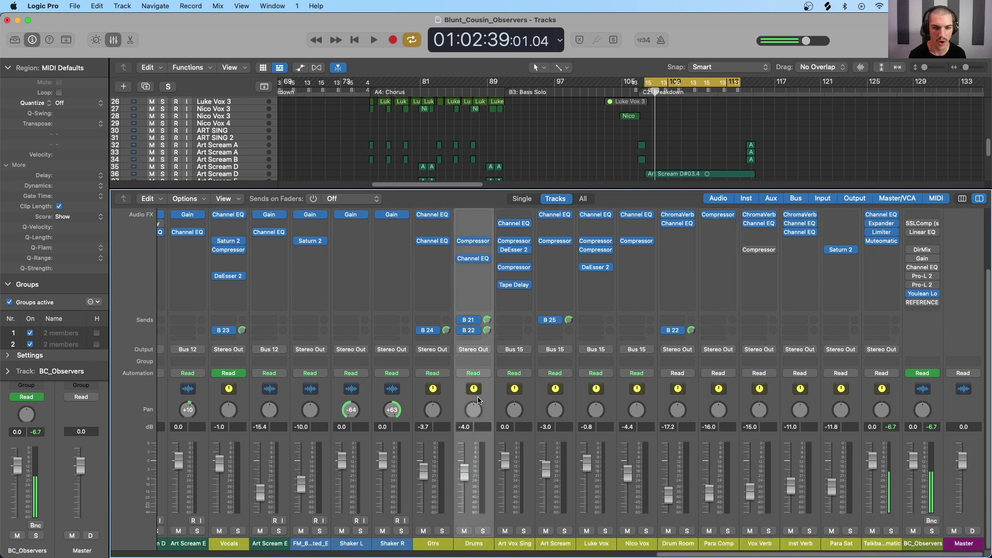
pyautogui.click(693, 398)
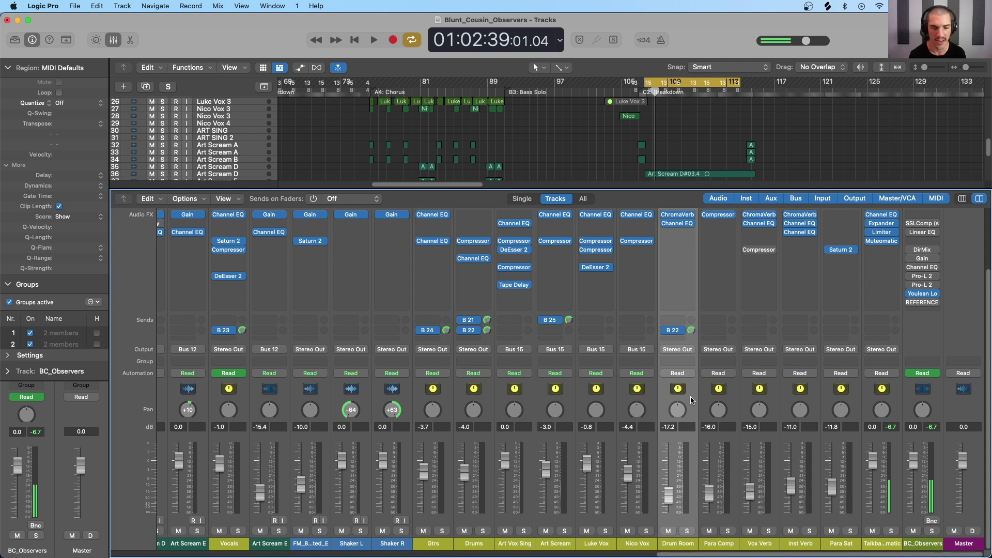
pyautogui.click(854, 403)
pyautogui.scroll(3, 853, 403)
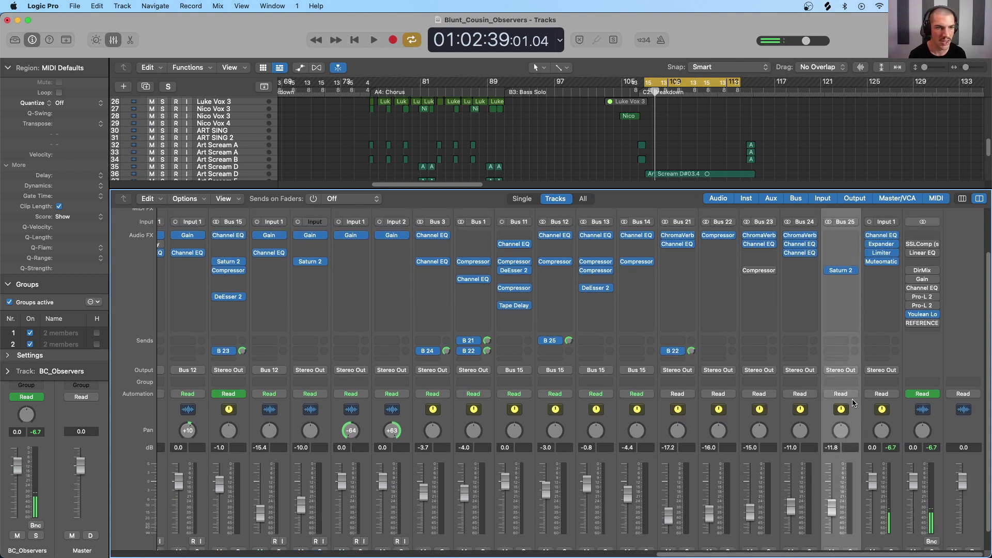
pyautogui.scroll(-3, 854, 404)
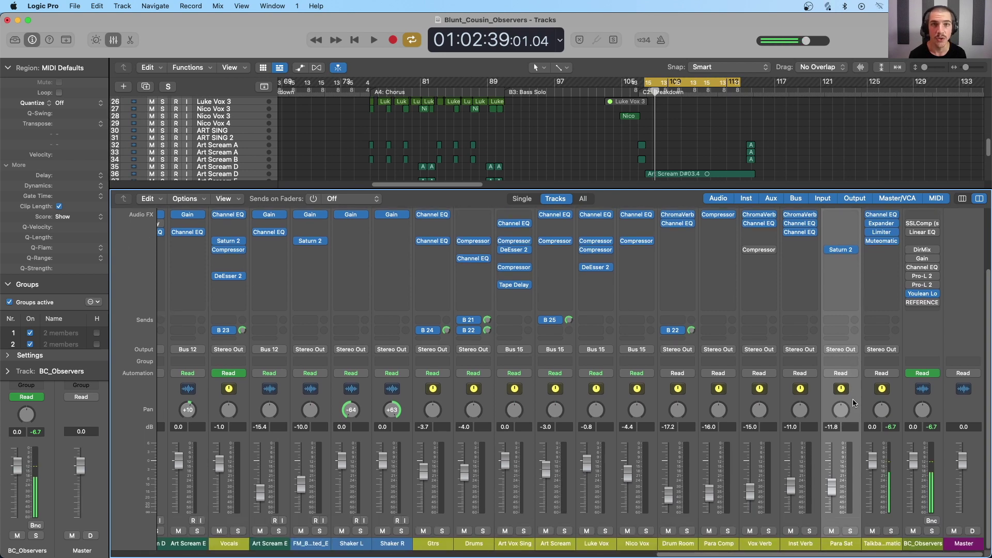
pyautogui.click(486, 395)
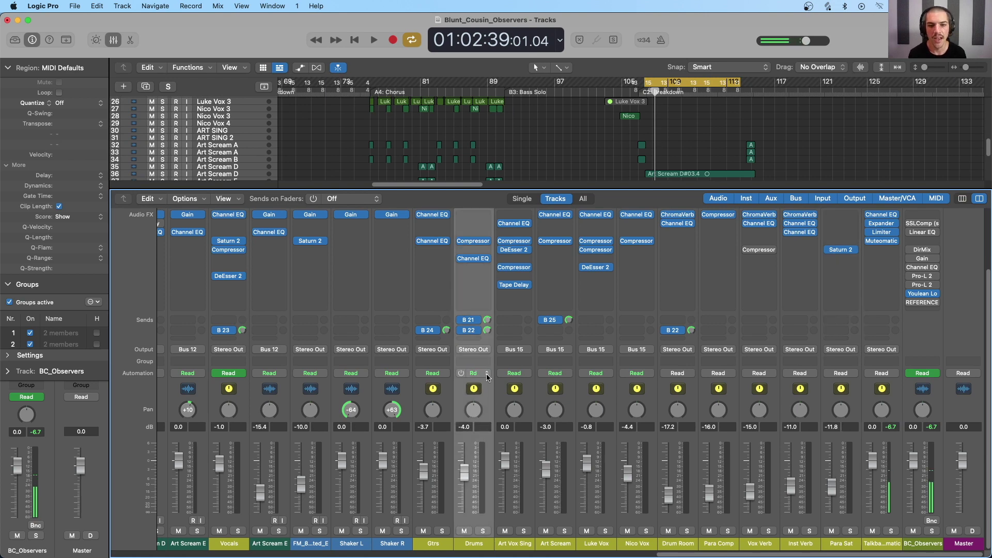
pyautogui.scroll(2, 489, 378)
pyautogui.scroll(-2, 471, 346)
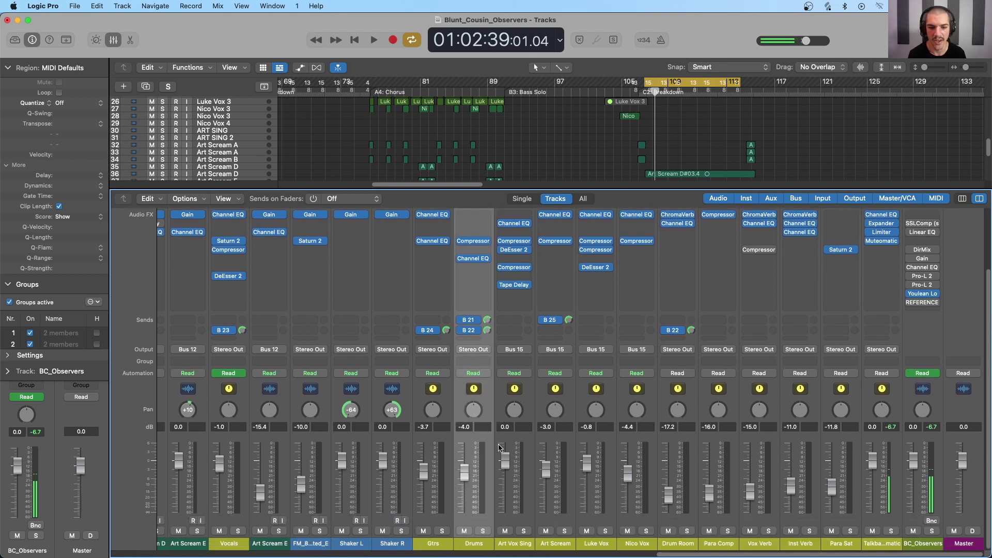
# Select the drum channels from the unmuted KICK through TOM 2 and check their output routing
pyautogui.hscroll(-10, 457, 408)
pyautogui.hscroll(-15, 456, 412)
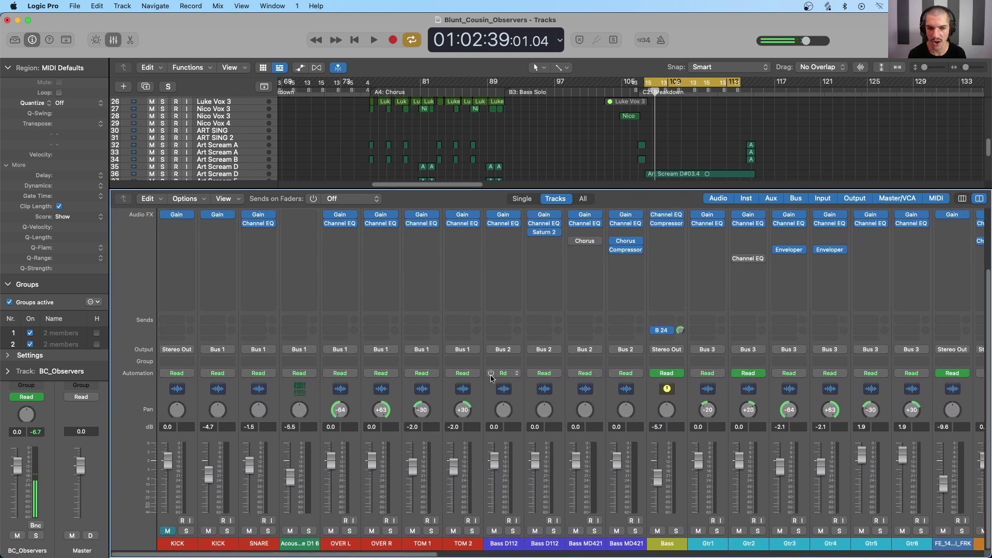
pyautogui.click(479, 400)
pyautogui.keyDown('shift'); pyautogui.click(224, 398); pyautogui.keyUp('shift')
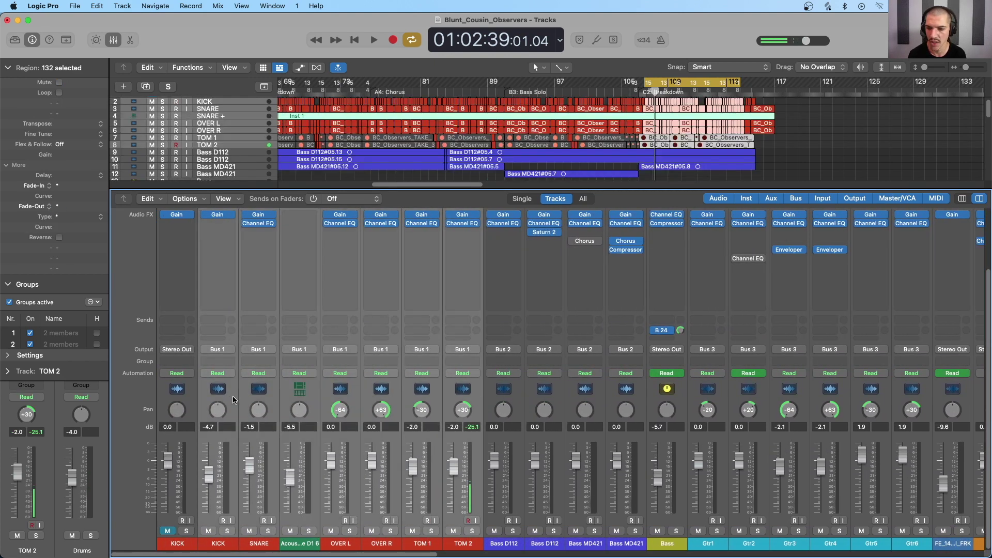
pyautogui.scroll(1, 461, 369)
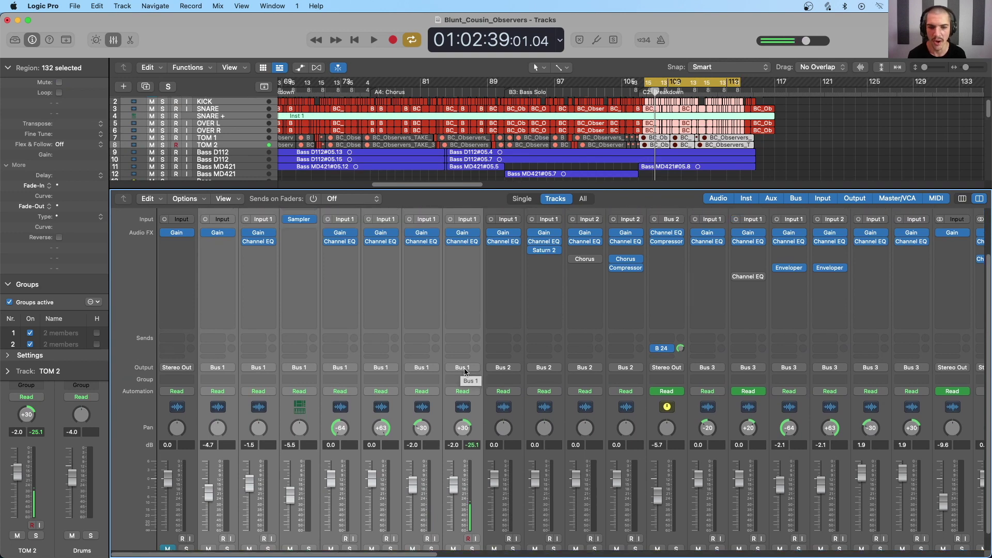
# Select the Drums aux channel and examine its bus input and sends
pyautogui.hscroll(10, 409, 383)
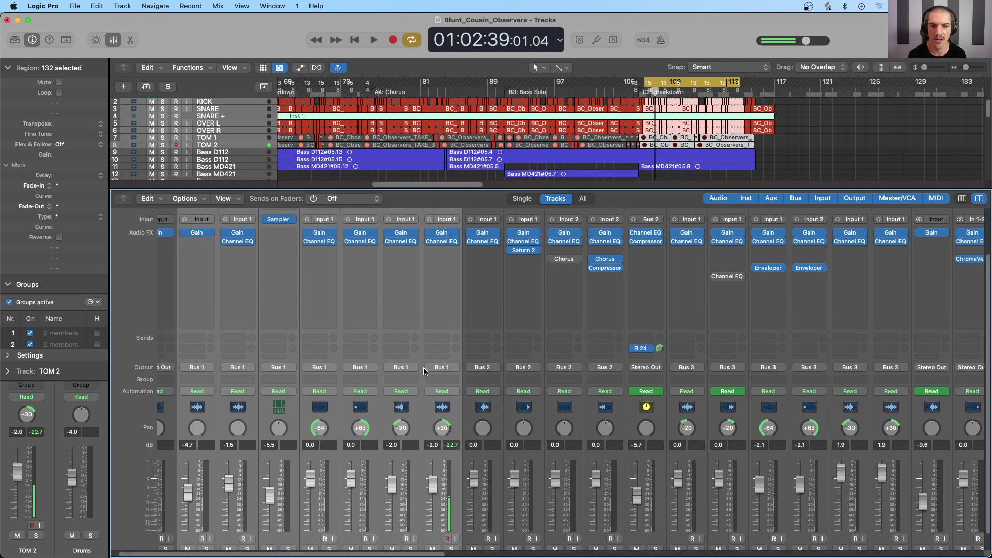
pyautogui.scroll(-1, 433, 394)
pyautogui.hscroll(10, 517, 439)
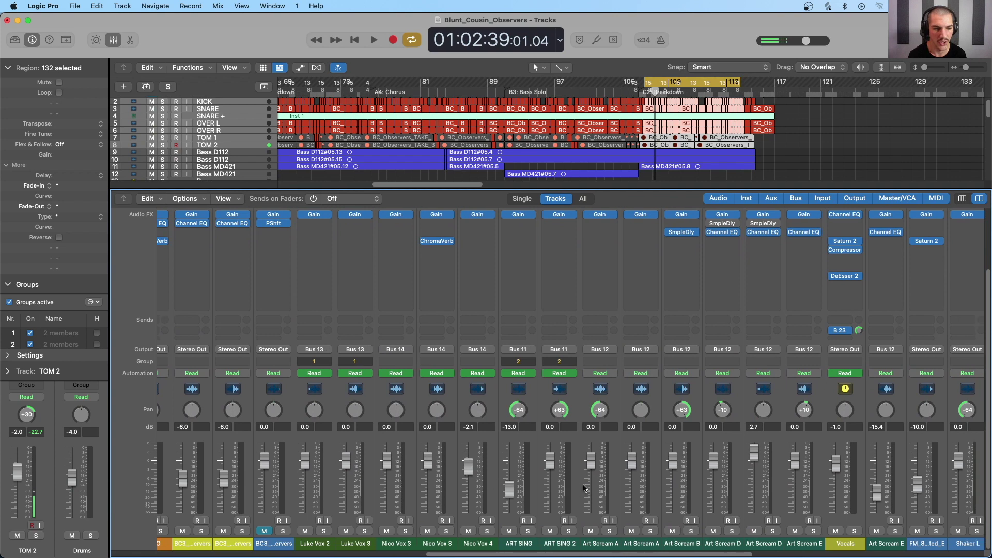
pyautogui.hscroll(2, 584, 489)
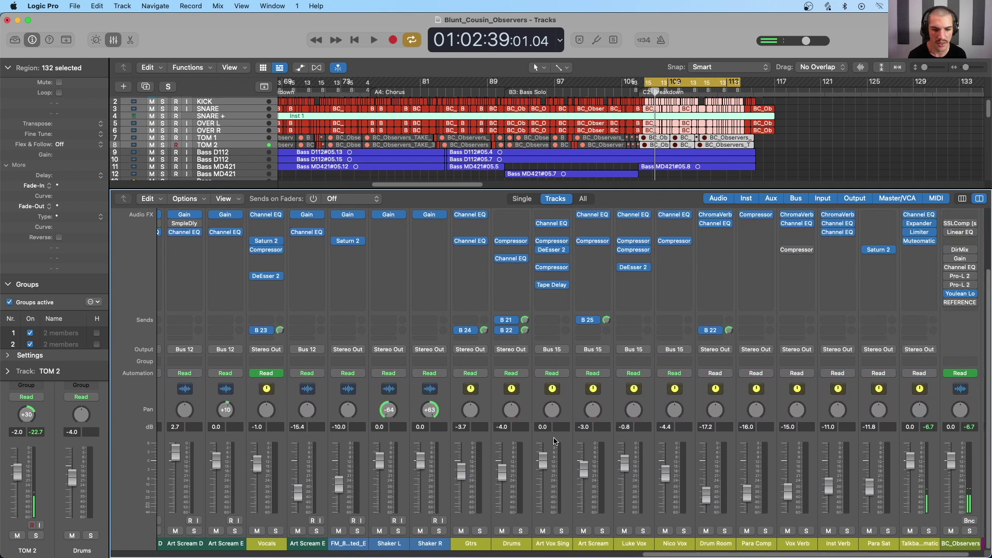
pyautogui.click(530, 413)
pyautogui.scroll(2, 509, 409)
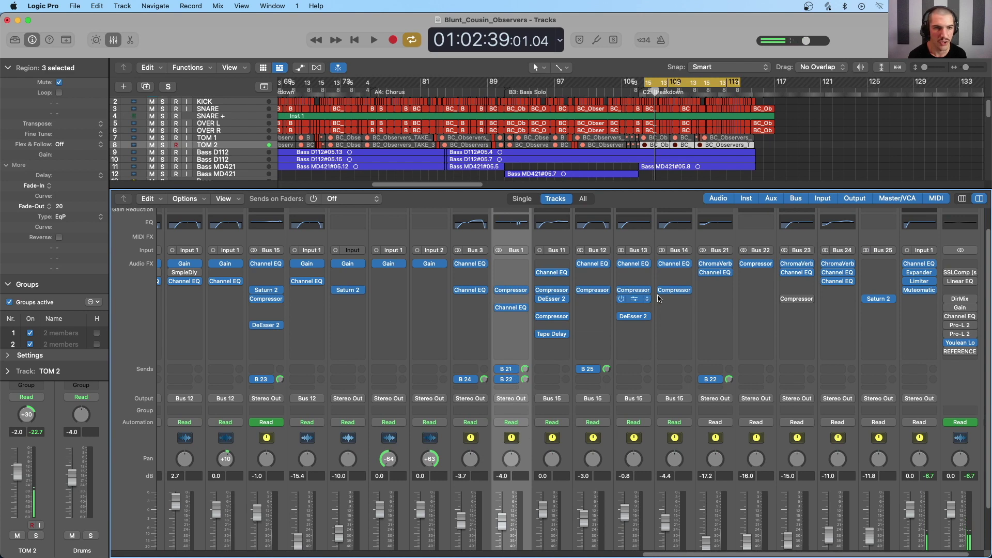
# Select the Drum Room channel, check its bus input and view its ChromaVerb settings
pyautogui.click(725, 239)
pyautogui.scroll(-2, 721, 440)
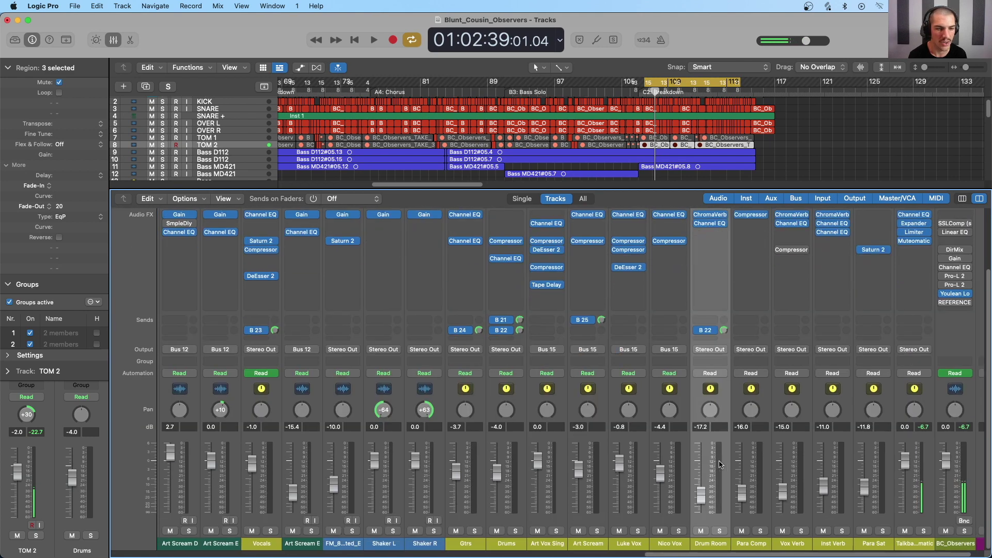
pyautogui.hscroll(2, 720, 464)
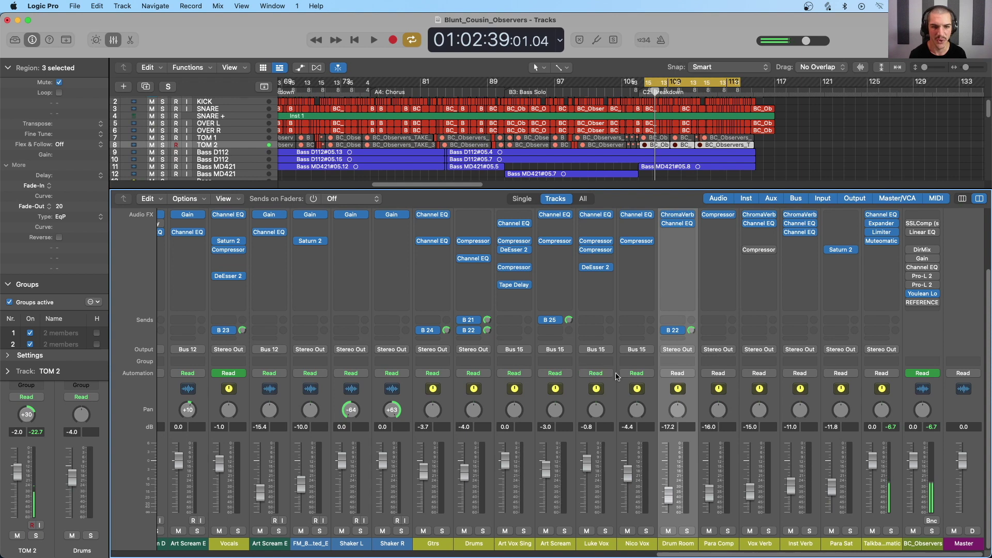
pyautogui.scroll(1, 693, 399)
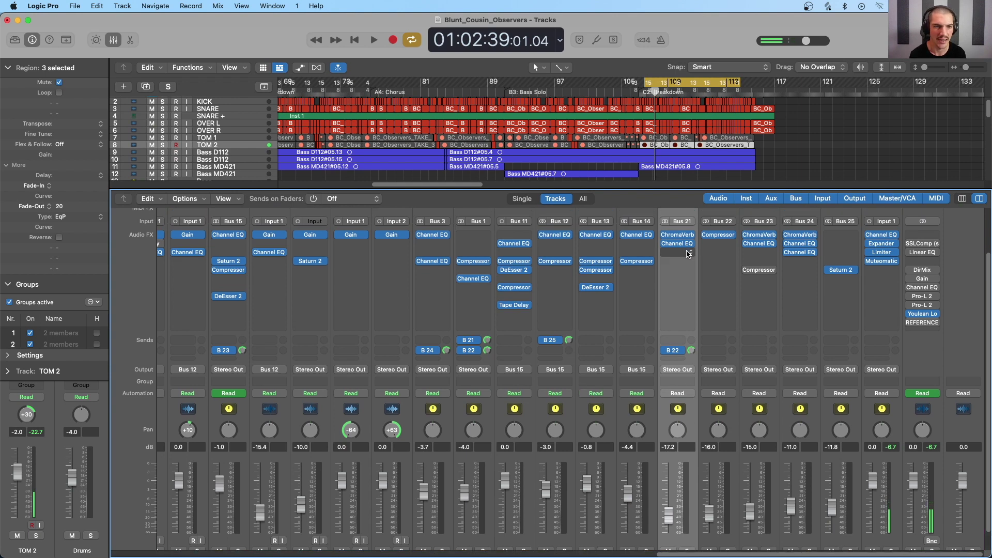
pyautogui.click(666, 235)
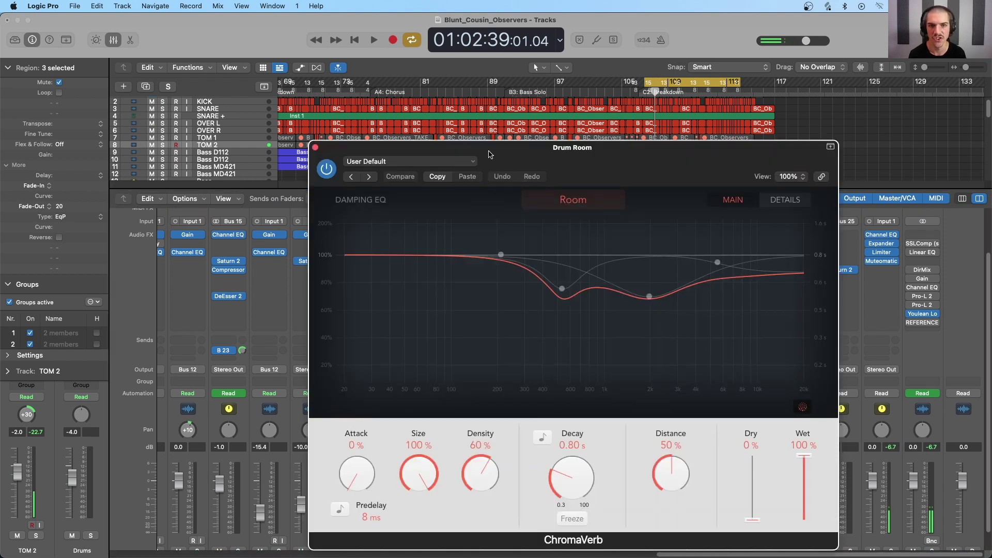
pyautogui.click(316, 149)
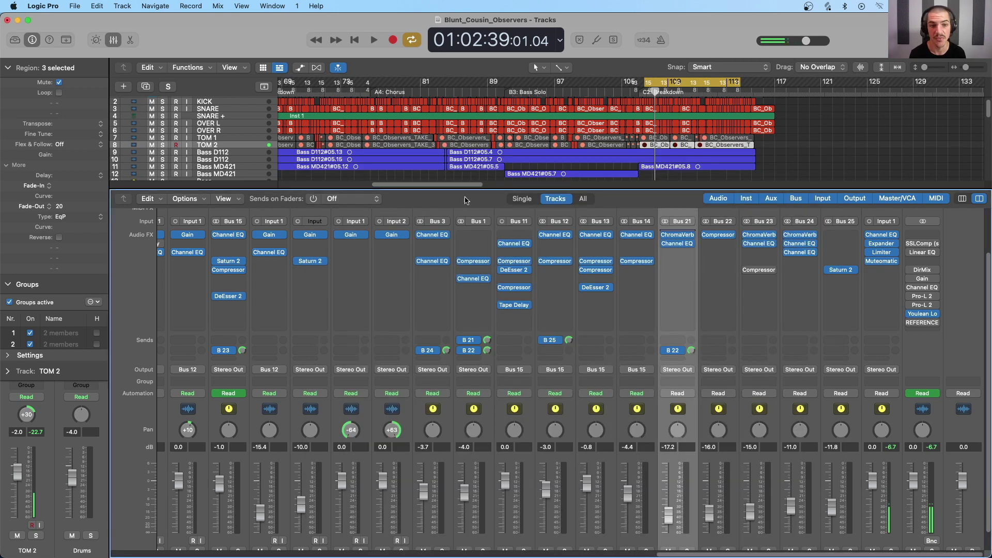
# Trace the Drums and Drum Room sends to the Para Comp channel and view its Compressor settings
pyautogui.scroll(-1, 701, 413)
pyautogui.scroll(-1, 700, 414)
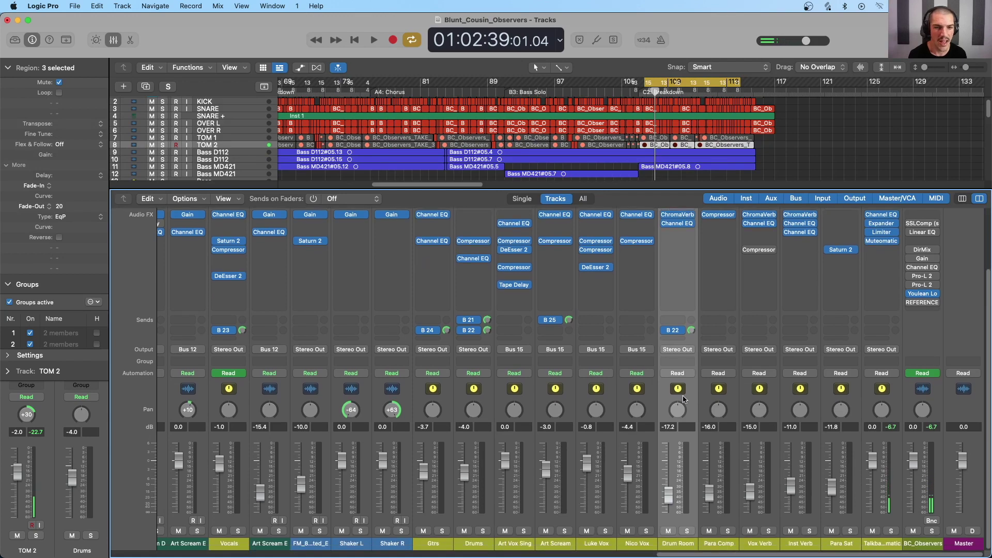
pyautogui.click(488, 406)
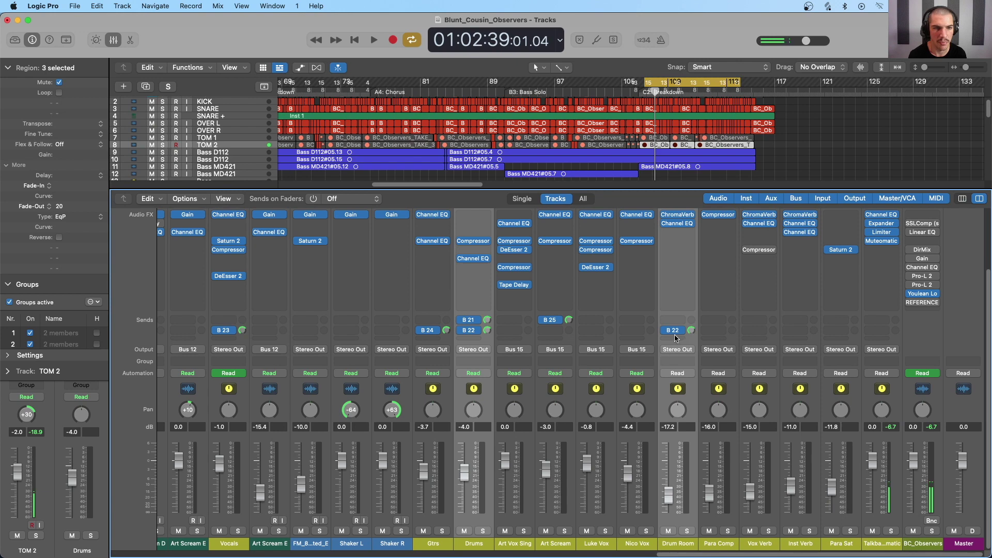
pyautogui.click(736, 414)
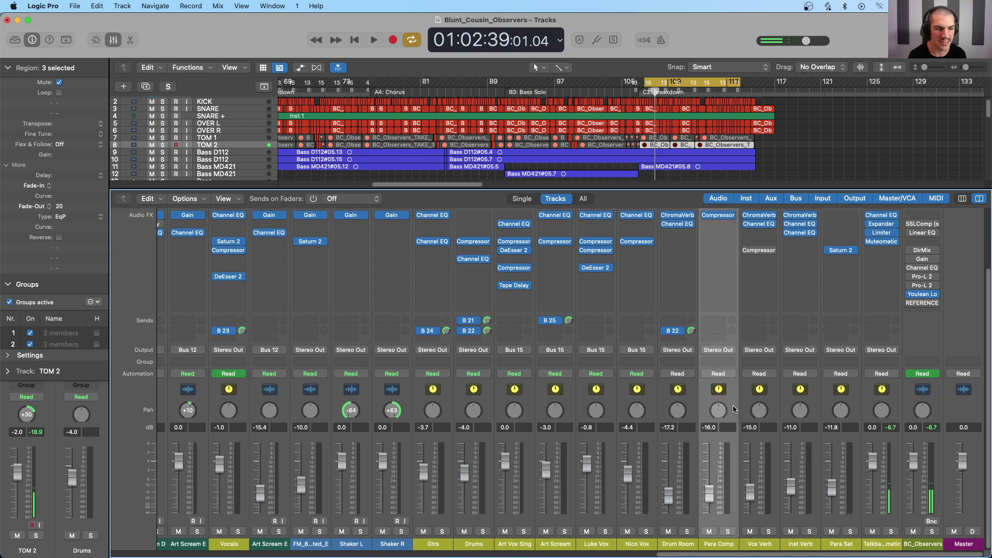
pyautogui.scroll(5, 734, 408)
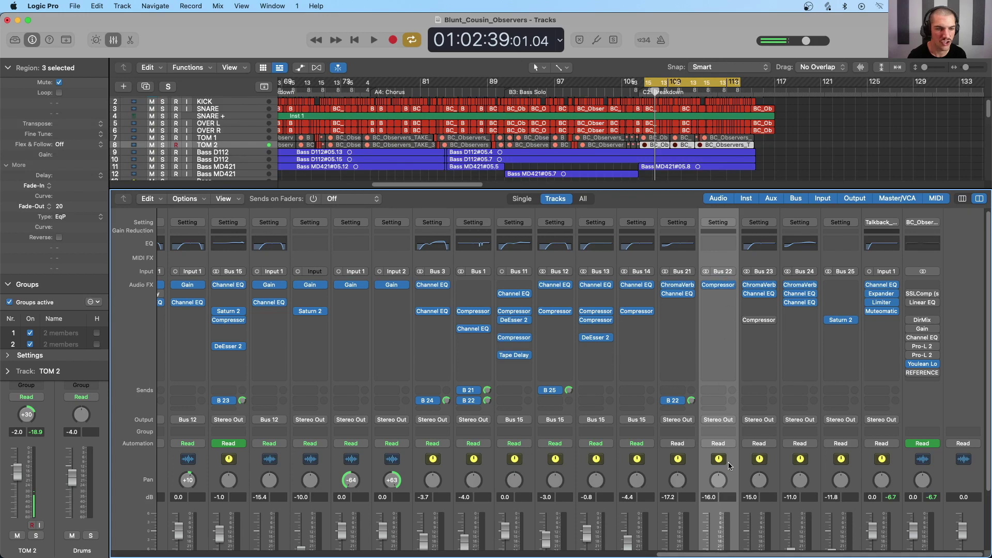
pyautogui.click(719, 285)
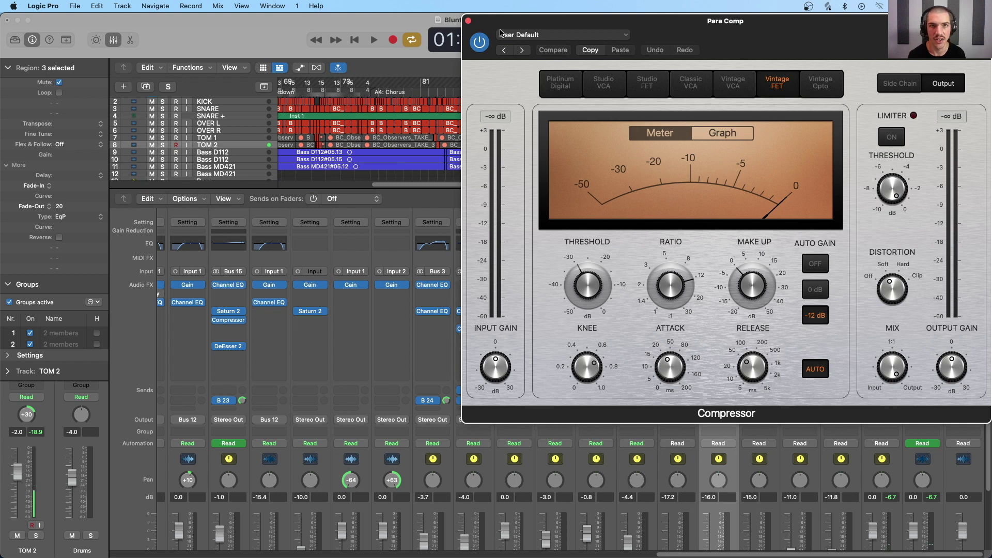
pyautogui.click(468, 20)
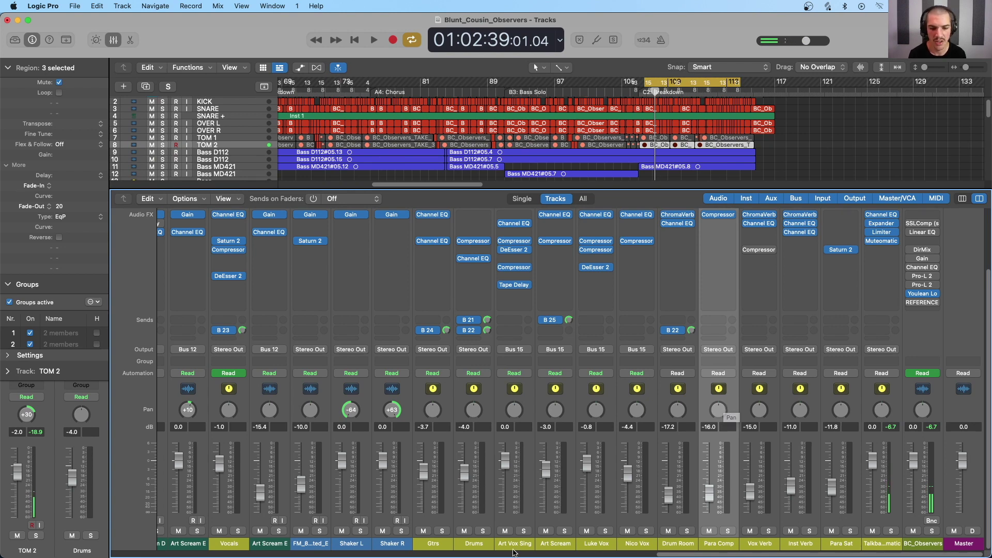
# Solo the talkback and Drums channels with Drum Room and Para Comp muted, and audition the dry drums
pyautogui.click(891, 530)
pyautogui.click(483, 531)
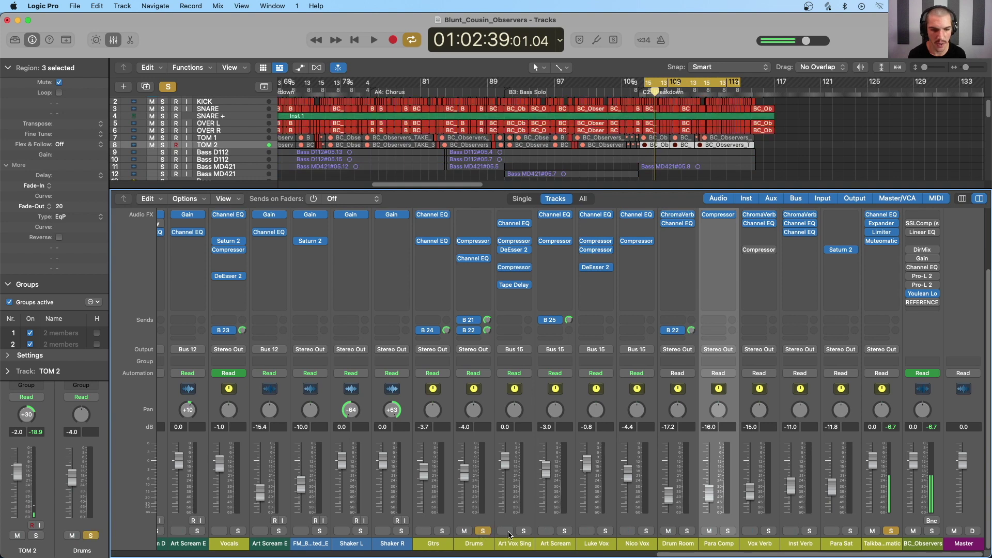
pyautogui.click(668, 531)
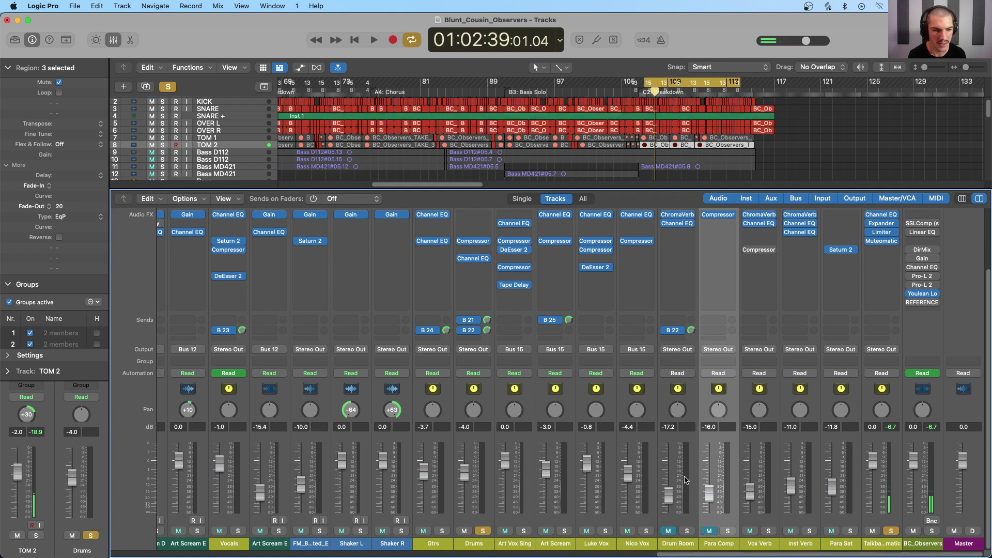
pyautogui.press('space')
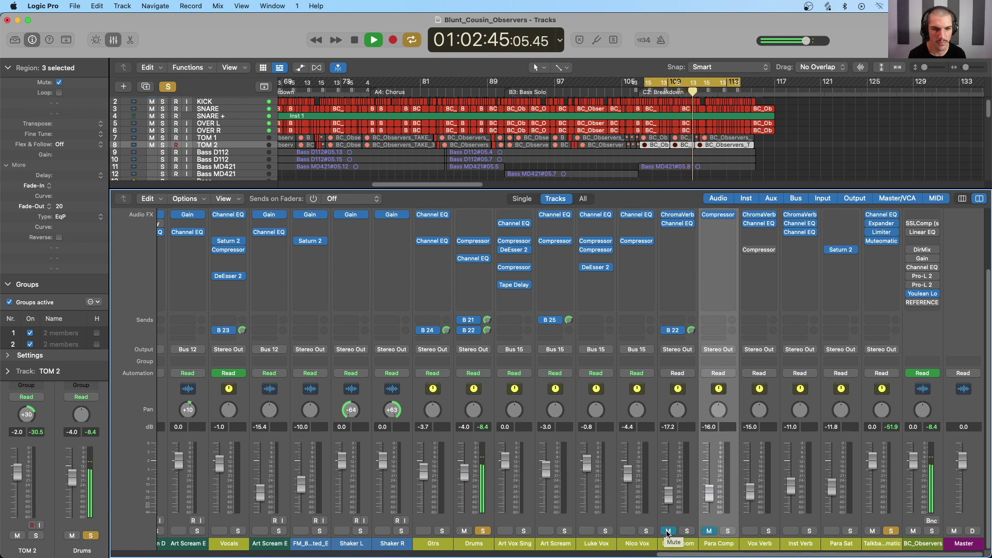
pyautogui.press('space')
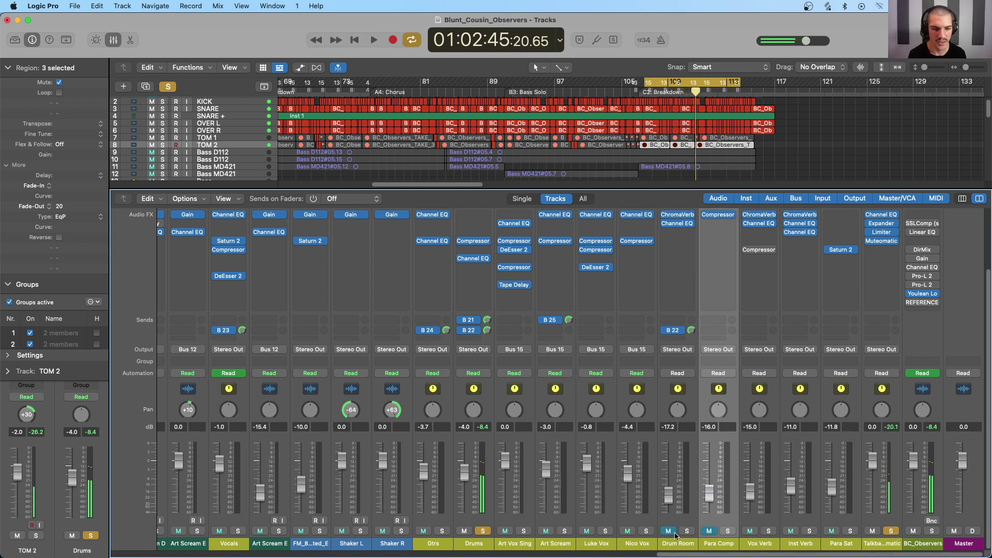
# Unmute and solo the Drum Room channel, toggling its mute during playback to compare the drums with and without the room reverb
pyautogui.click(670, 532)
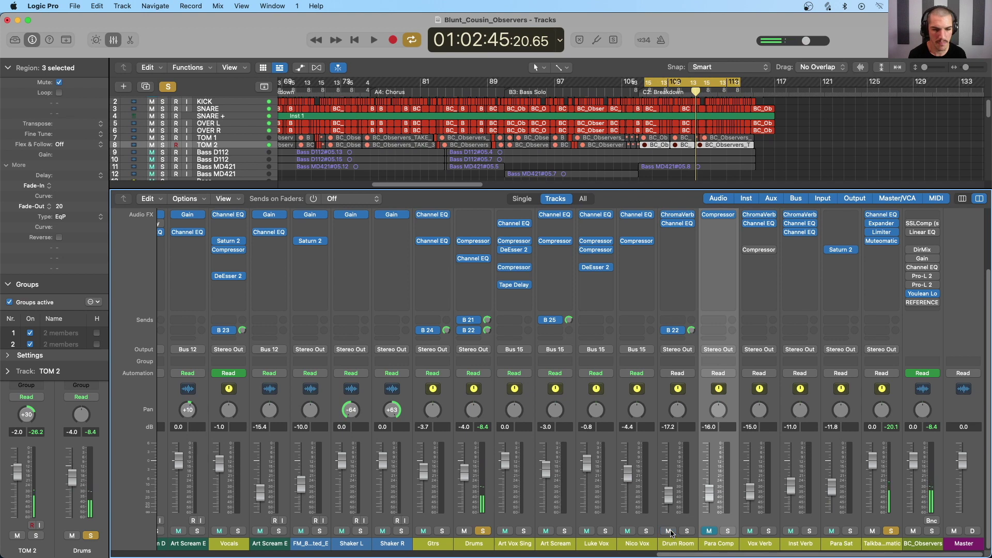
pyautogui.press('space')
pyautogui.click(685, 532)
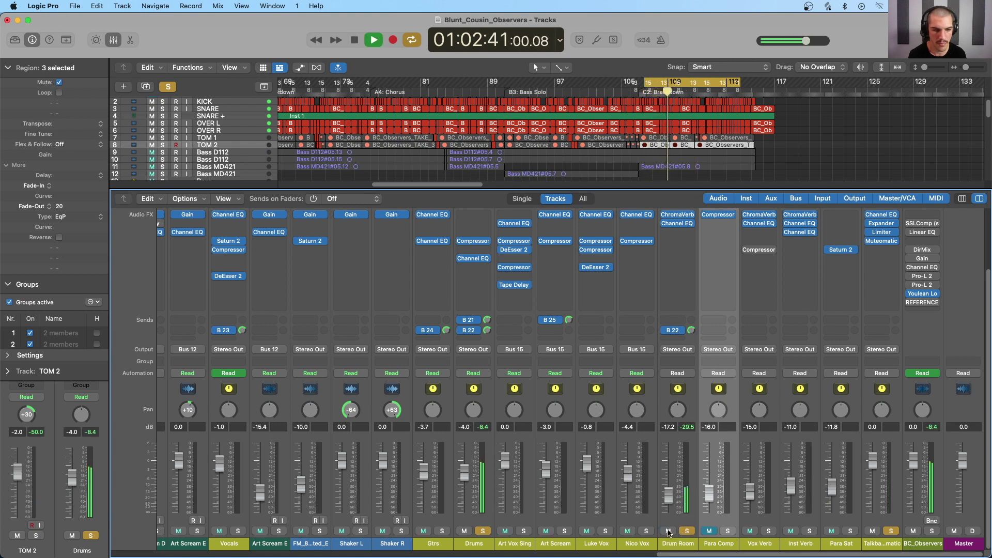
pyautogui.click(670, 533)
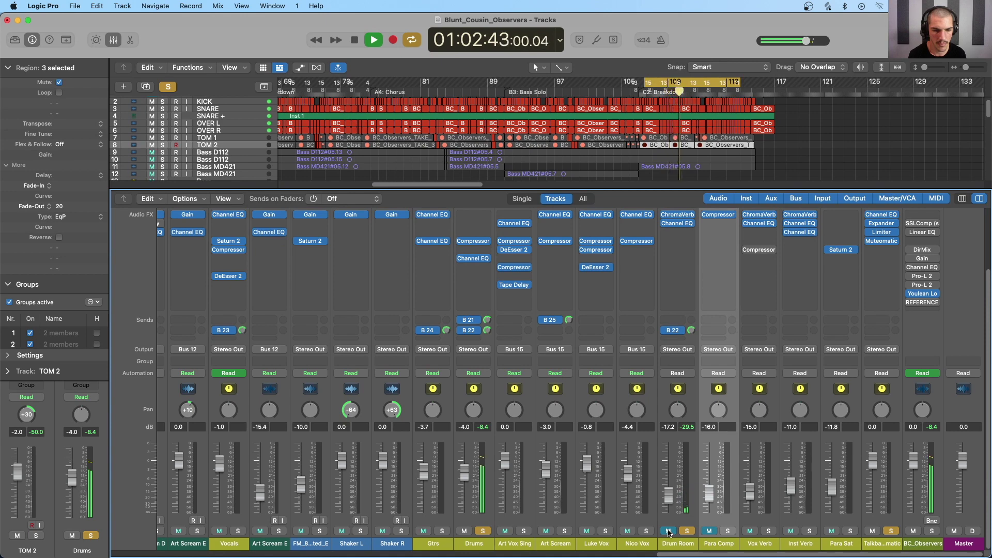
pyautogui.click(669, 532)
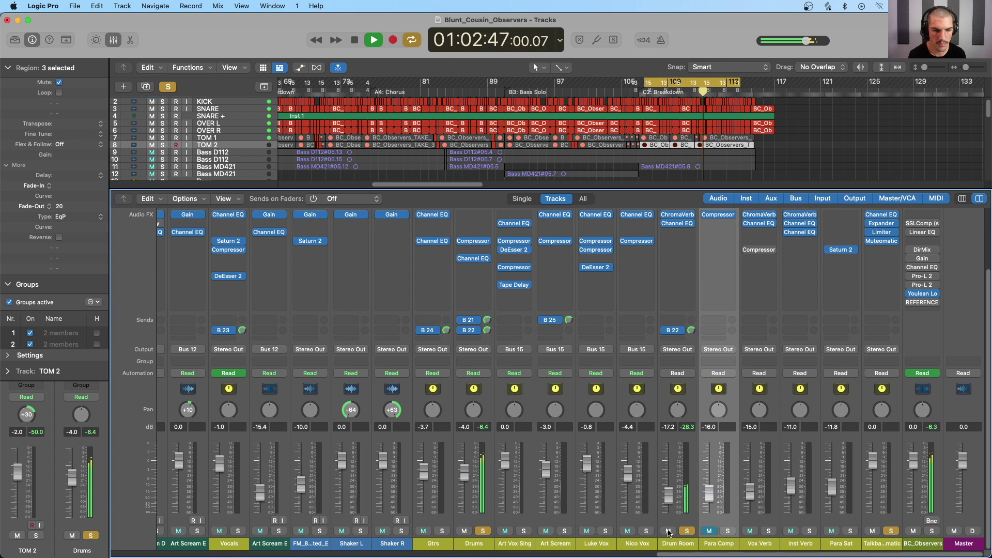
pyautogui.click(670, 533)
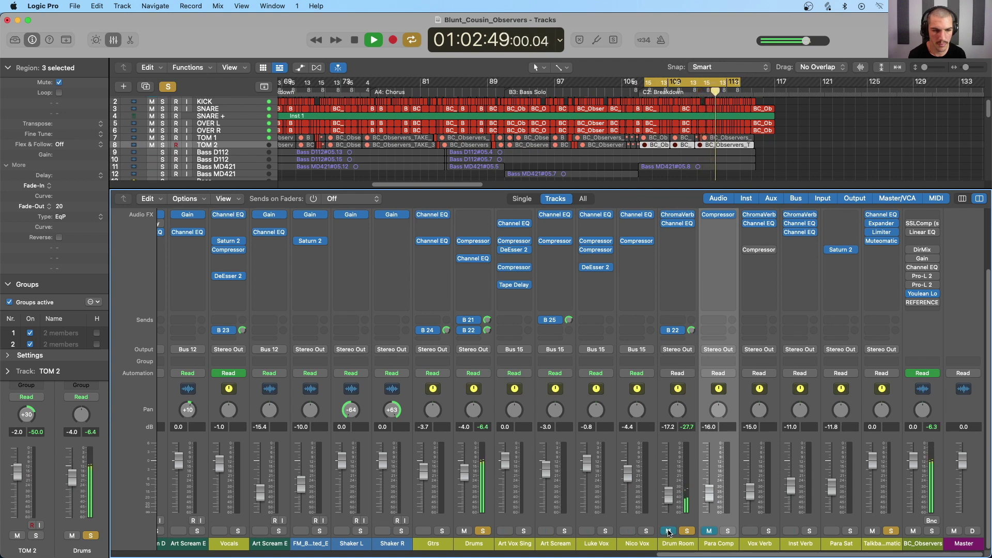
pyautogui.click(670, 532)
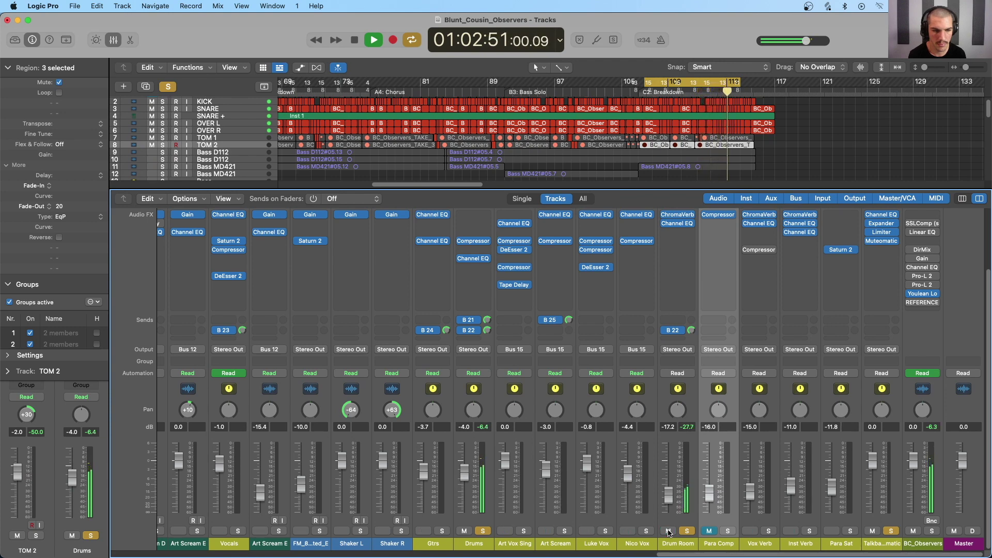
# Solo the Para Comp channel and compare its signal with the Compressor bypassed and active
pyautogui.press('space')
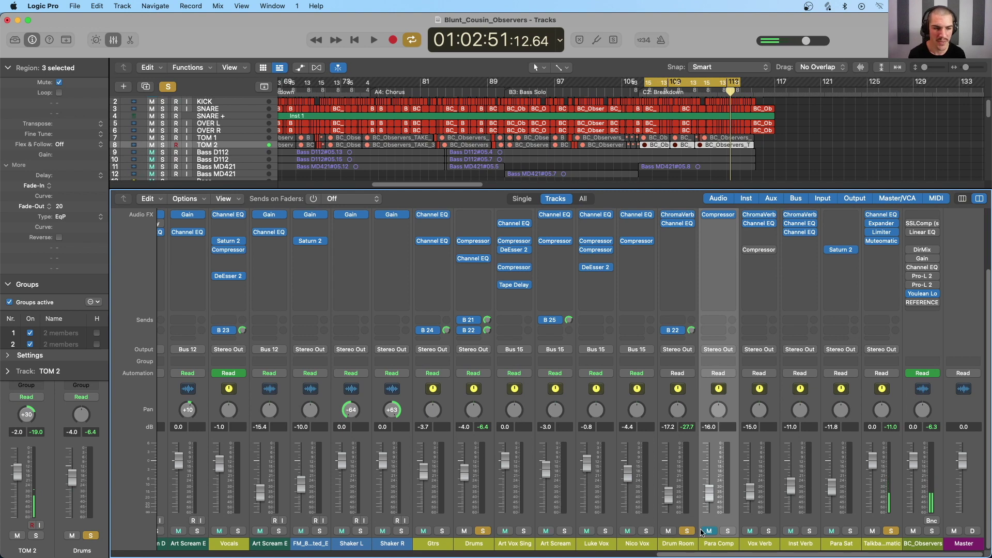
pyautogui.click(728, 531)
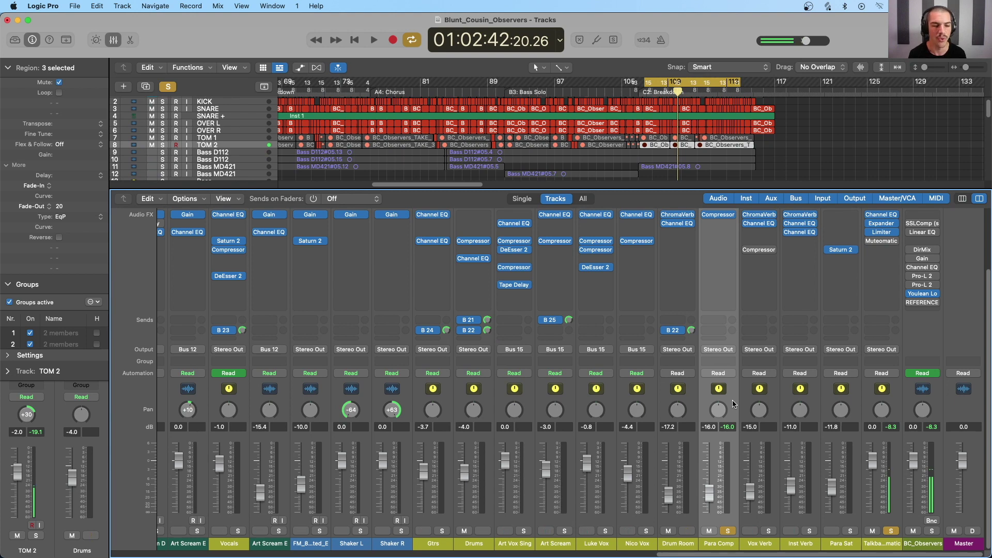
pyautogui.moveTo(714, 216)
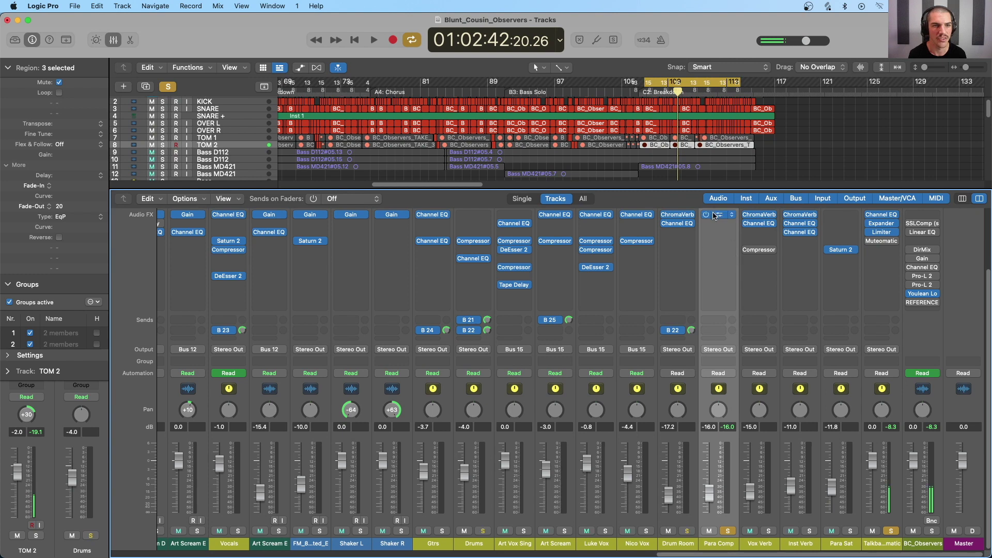
pyautogui.click(716, 216)
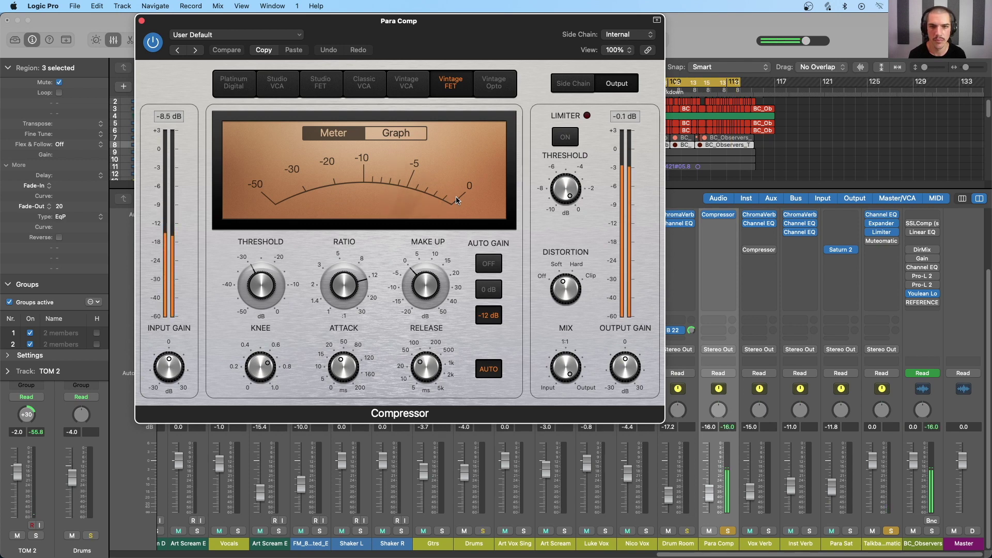
pyautogui.click(153, 41)
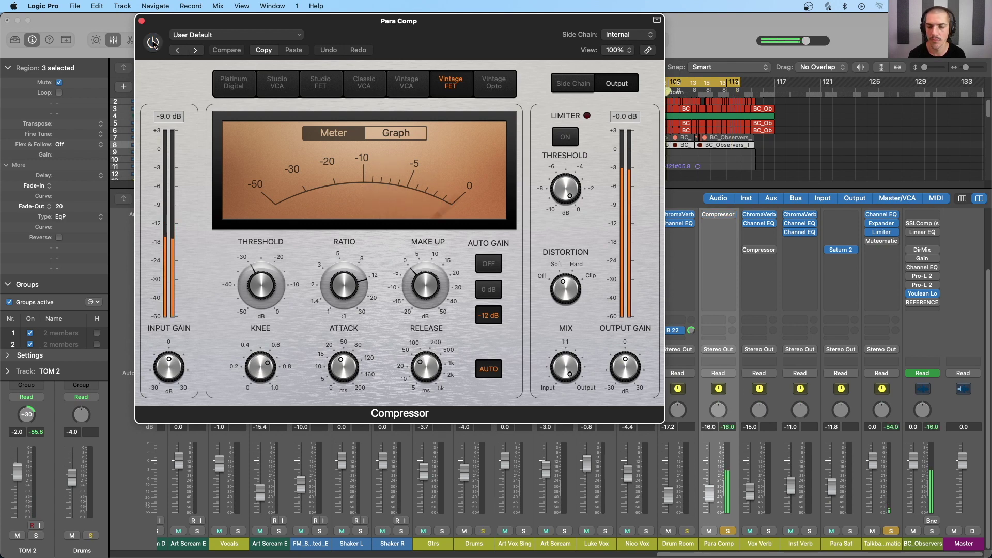
pyautogui.click(153, 44)
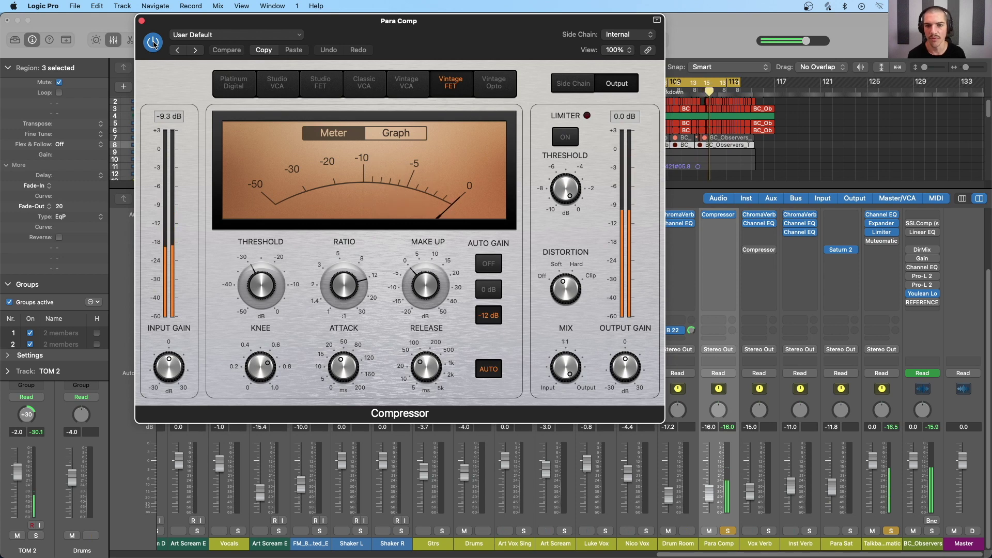
pyautogui.moveTo(419, 287)
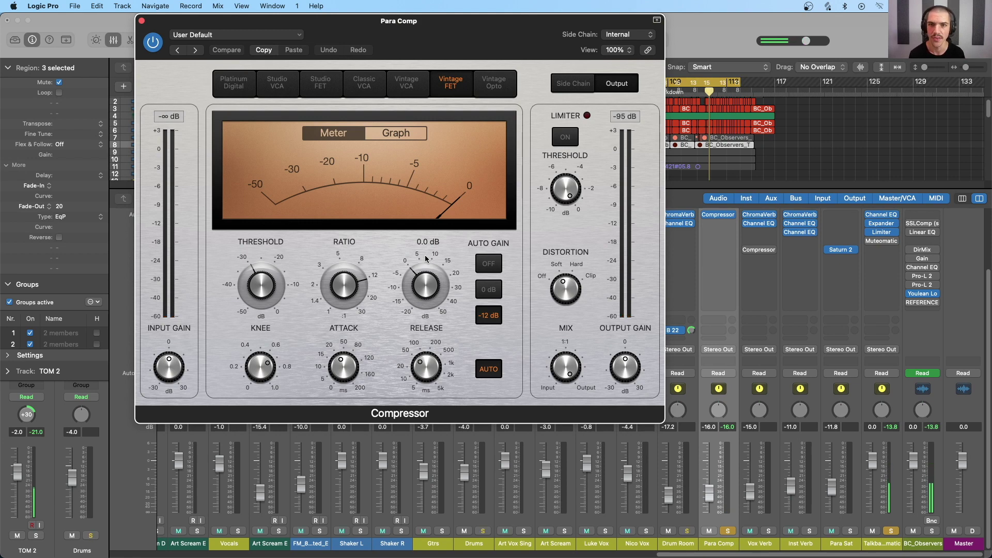
pyautogui.click(141, 23)
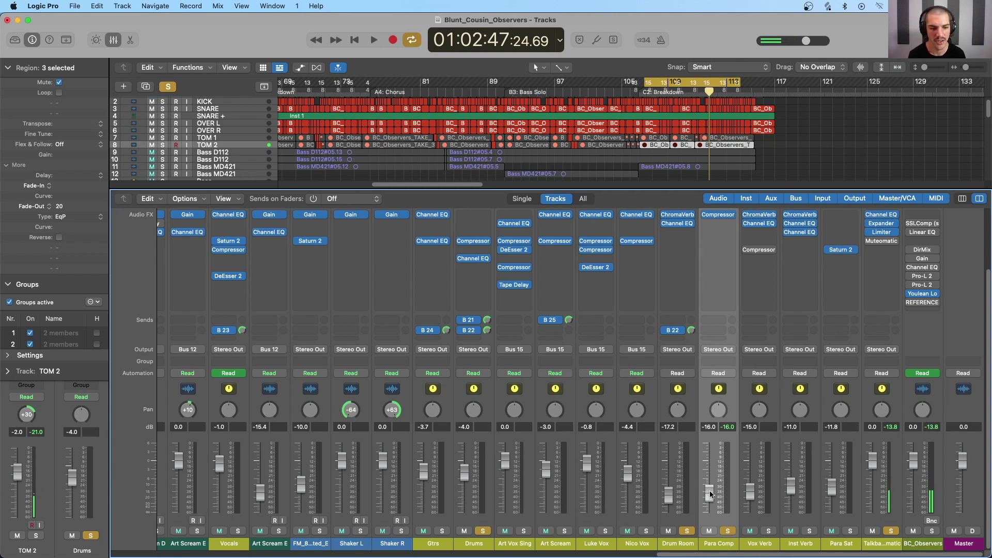
# Lower the Para Comp fader to -26.0 dB and toggle its mute during playback to compare the drums with and without it
pyautogui.moveTo(710, 494)
pyautogui.mouseDown()
pyautogui.moveTo(710, 517)
pyautogui.moveTo(710, 476)
pyautogui.moveTo(711, 501)
pyautogui.mouseUp()
pyautogui.press('space')
pyautogui.click(710, 532)
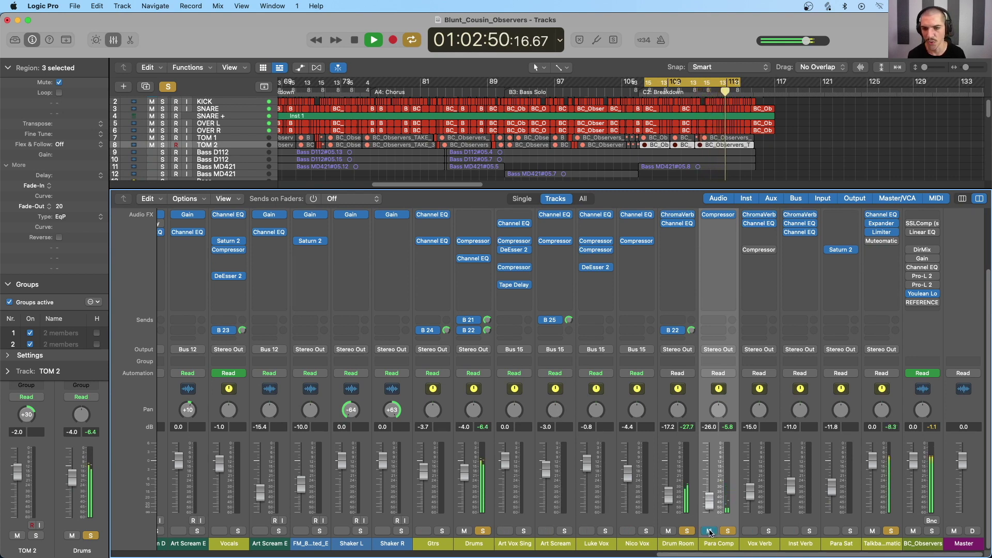
pyautogui.click(709, 532)
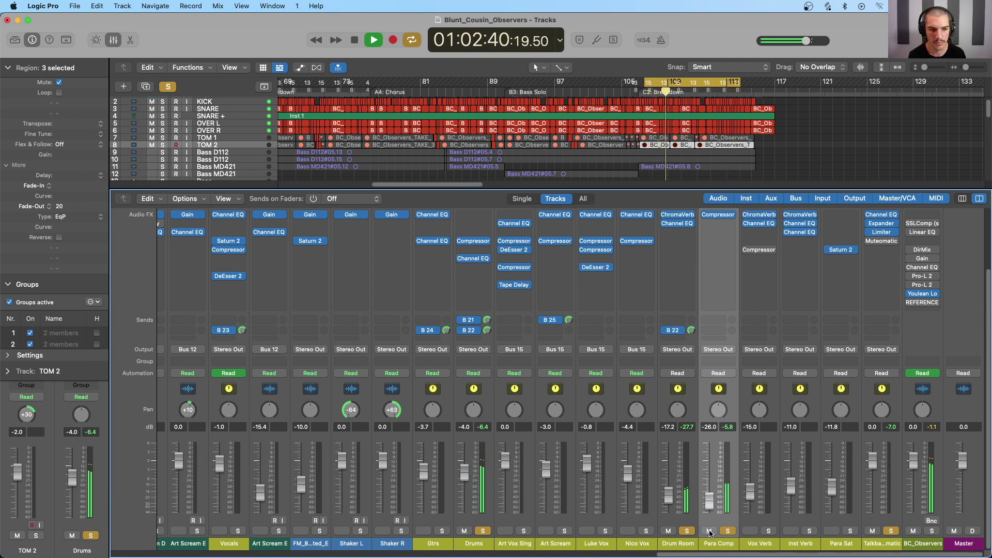
pyautogui.click(710, 532)
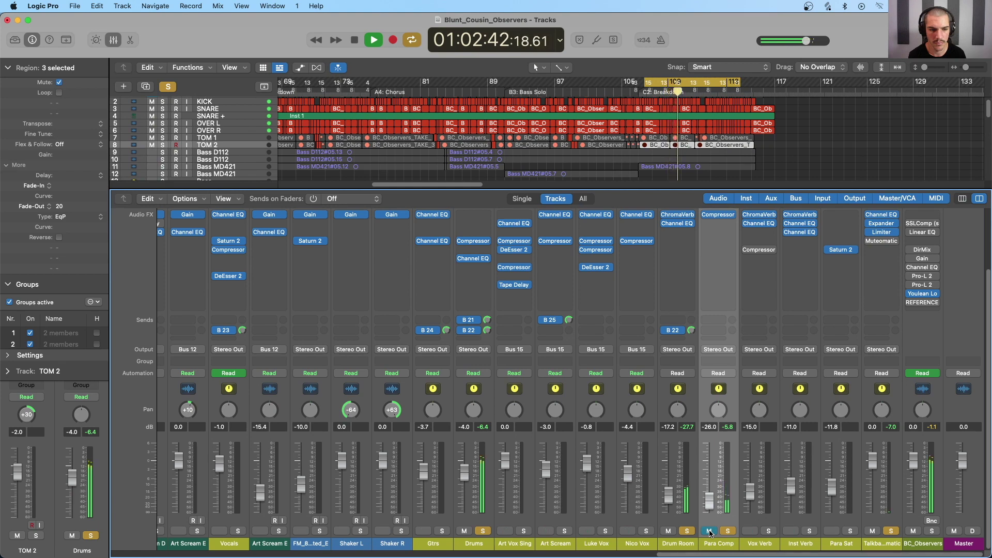
pyautogui.click(710, 532)
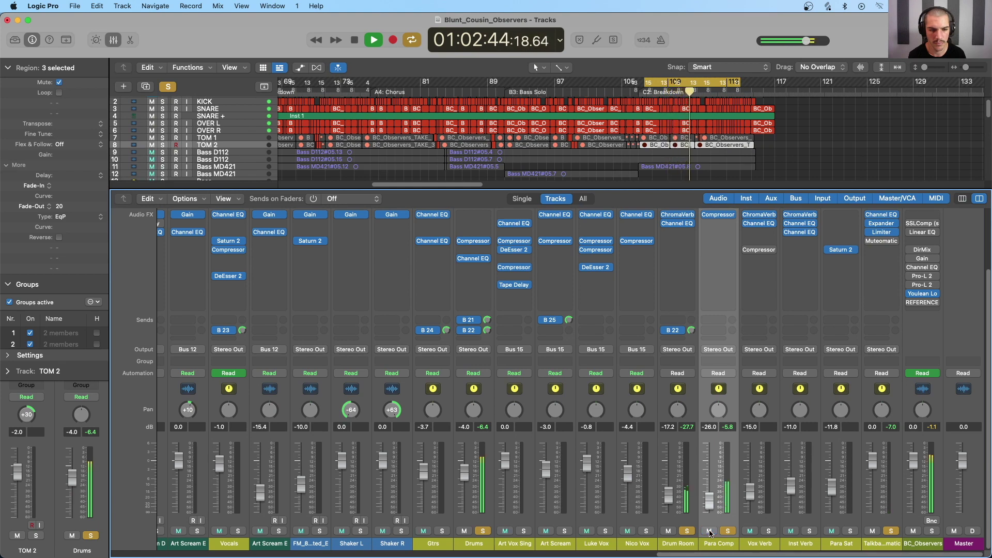
pyautogui.press('space')
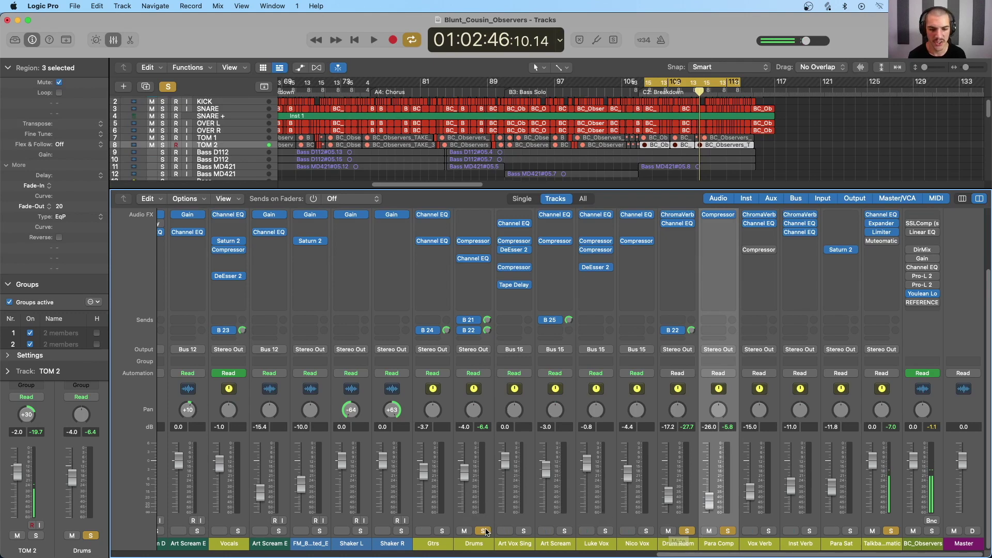
# Clear all channel solos and audition the C2: Breakdown section with the full mix
pyautogui.click(729, 531)
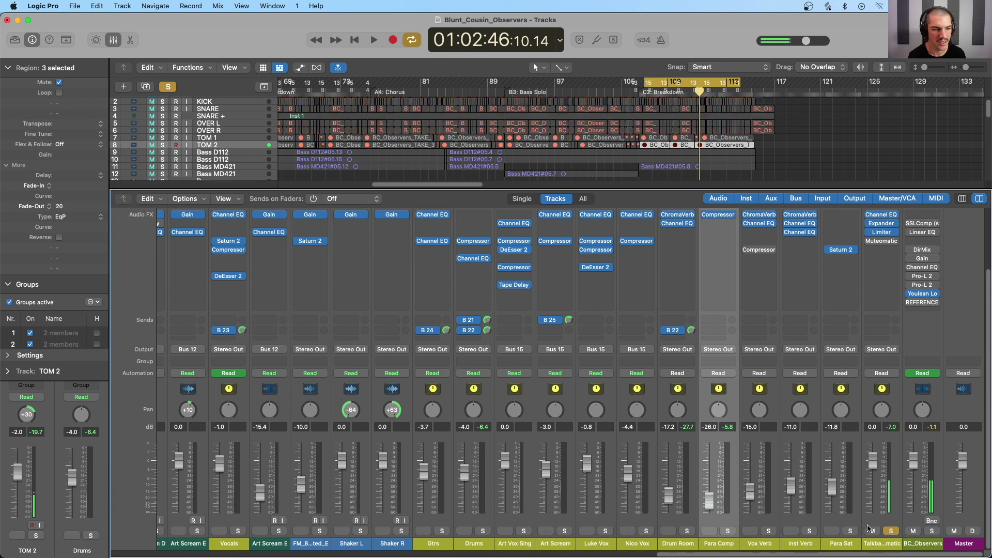
pyautogui.click(892, 532)
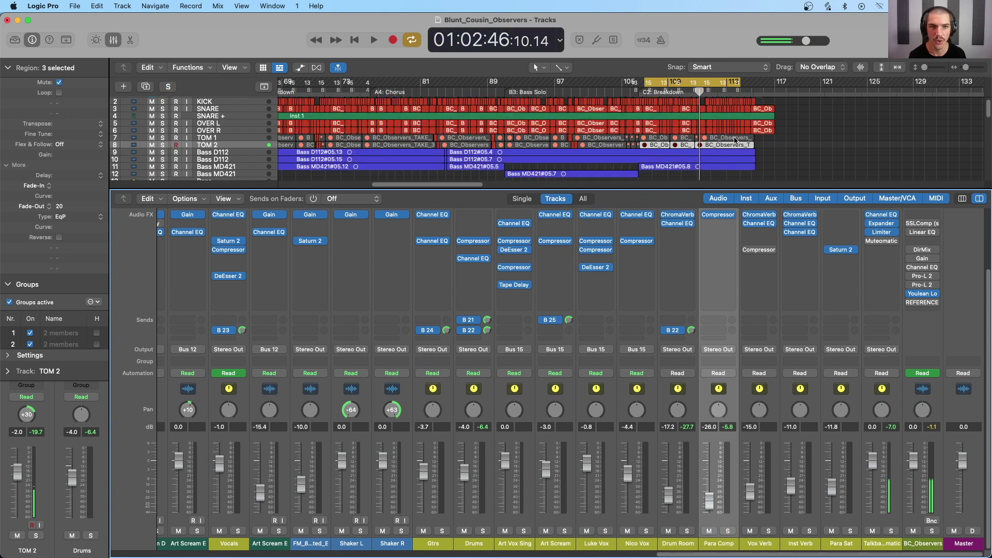
pyautogui.press('super+Left')
pyautogui.press('super+Left')
pyautogui.press('super+Left')
pyautogui.press('super+Left')
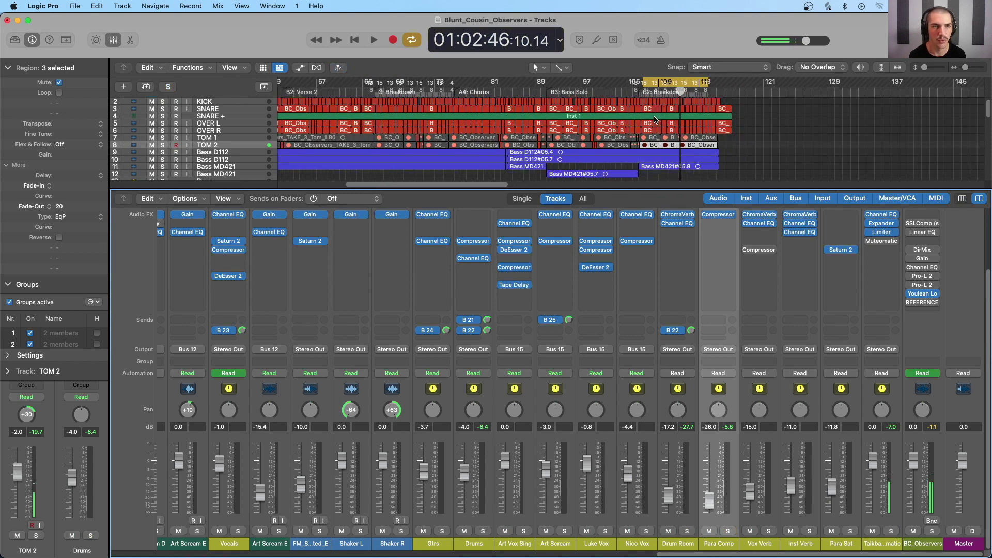
pyautogui.scroll(1, 655, 120)
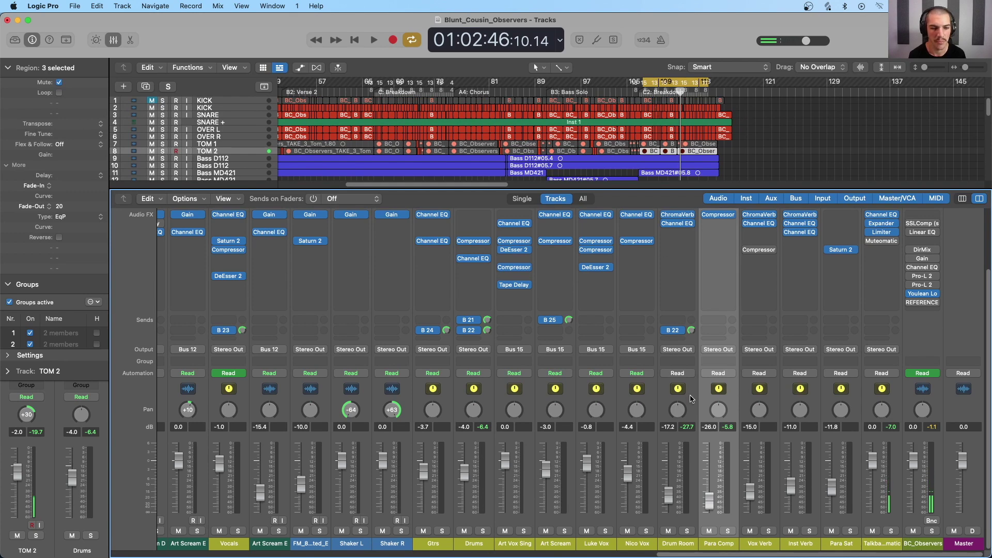
pyautogui.press('space')
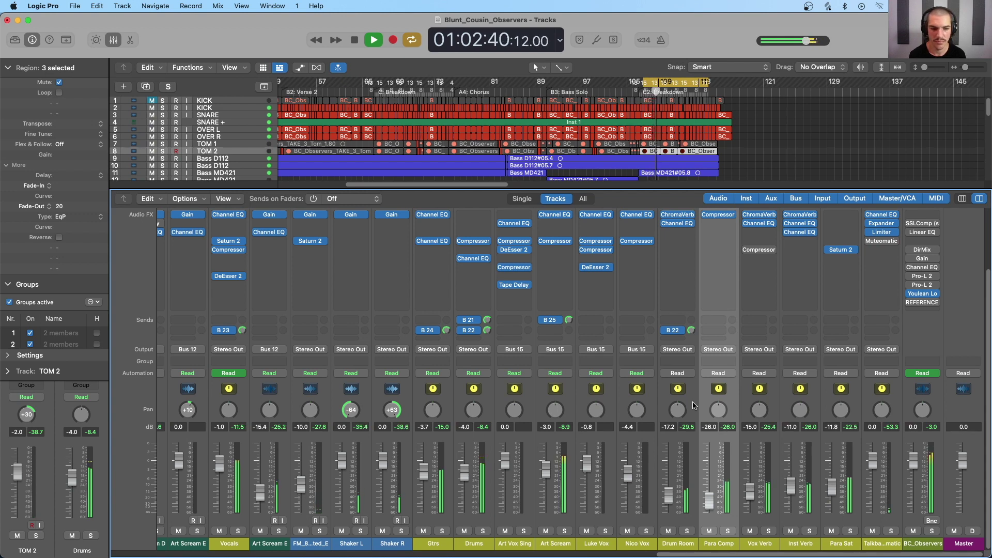
pyautogui.press('space')
pyautogui.click(831, 534)
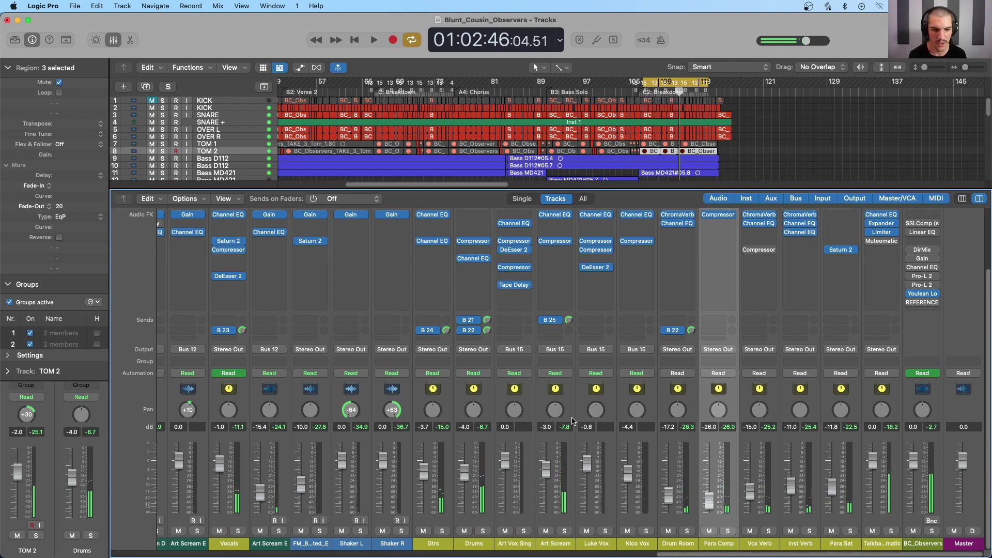
# Select the Art Scream bus channel and check its bus input
pyautogui.click(565, 441)
pyautogui.scroll(3, 572, 382)
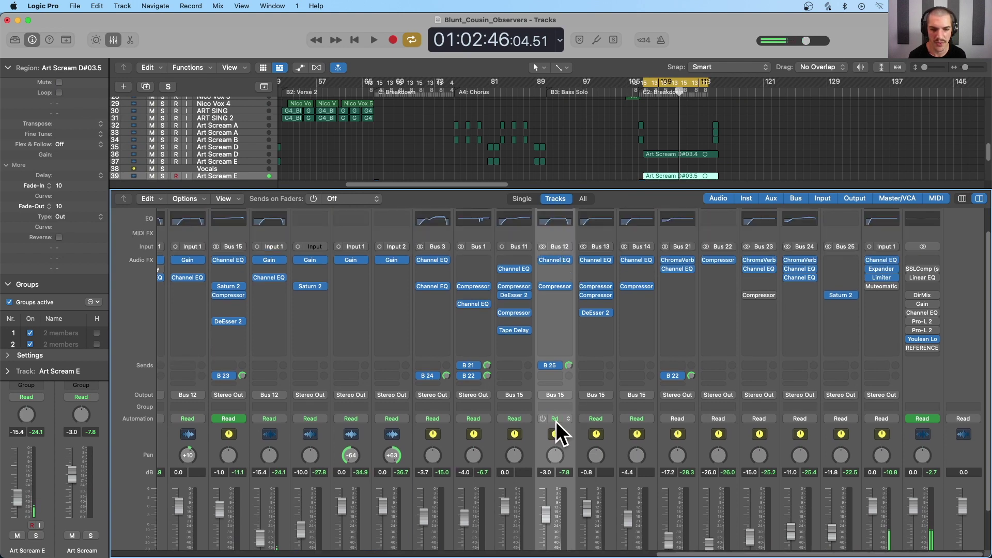
pyautogui.scroll(-3, 556, 432)
# Select the individual Art Scream A to E tracks that output to Bus 12
pyautogui.hscroll(-5, 538, 444)
pyautogui.hscroll(-4, 502, 473)
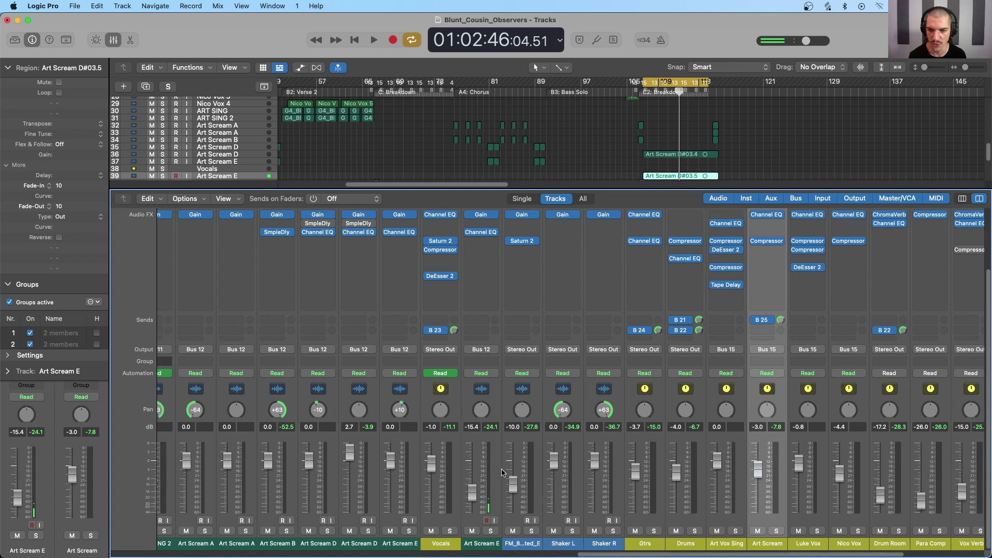
pyautogui.click(239, 396)
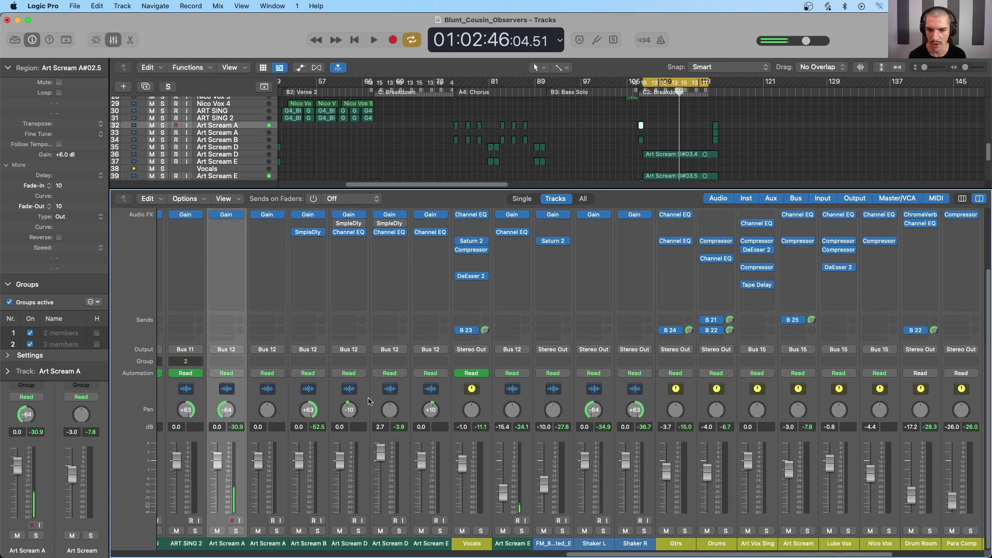
pyautogui.keyDown('shift'); pyautogui.click(442, 403); pyautogui.keyUp('shift')
pyautogui.keyDown('shift'); pyautogui.click(527, 396); pyautogui.keyUp('shift')
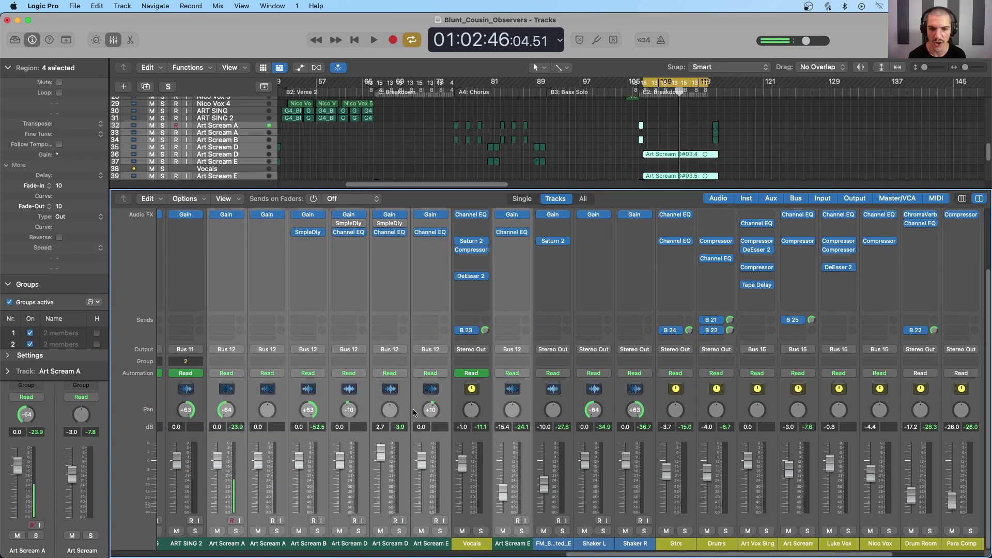
pyautogui.hscroll(6, 517, 355)
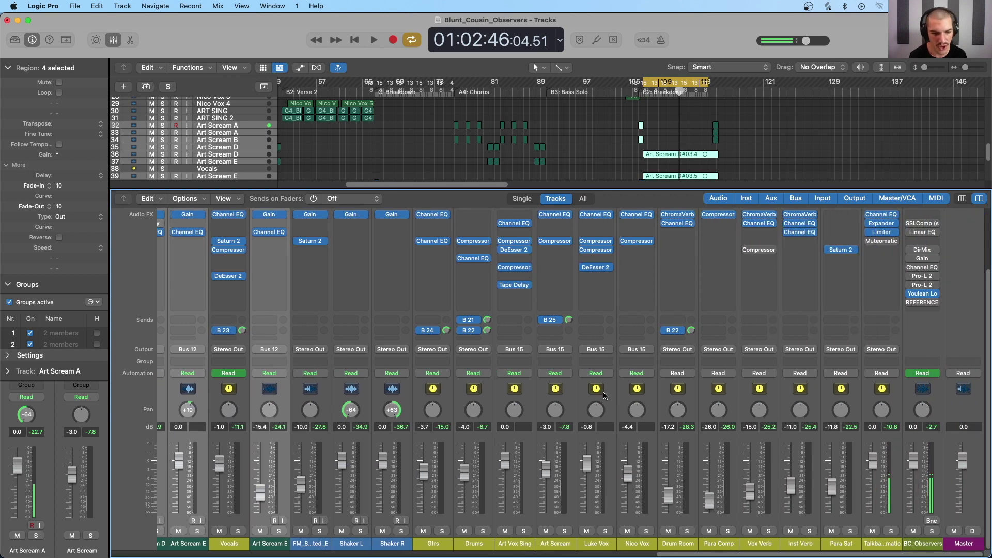
# Trace the Art Scream bus channel's Bus 15 output to the Vocals channel and select that channel
pyautogui.click(573, 371)
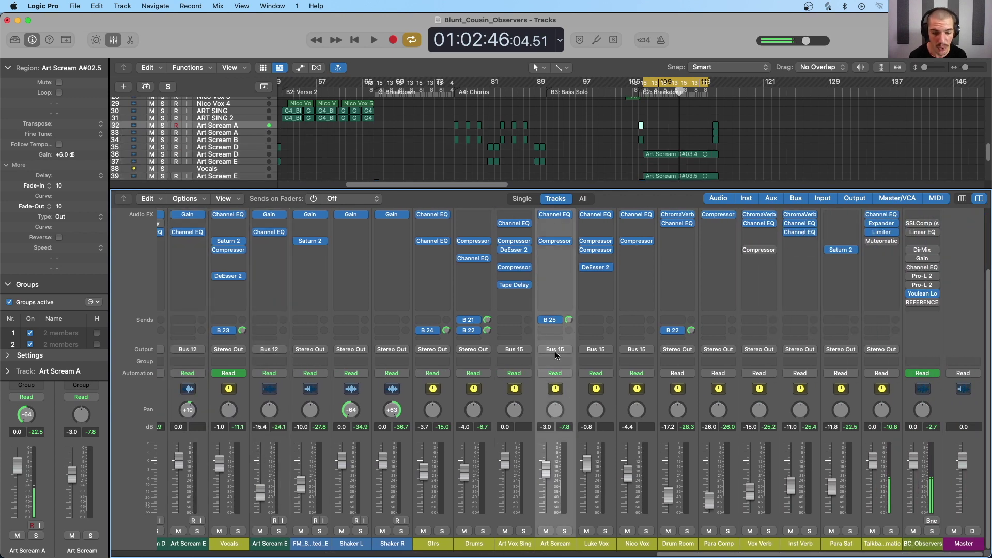
pyautogui.scroll(3, 626, 305)
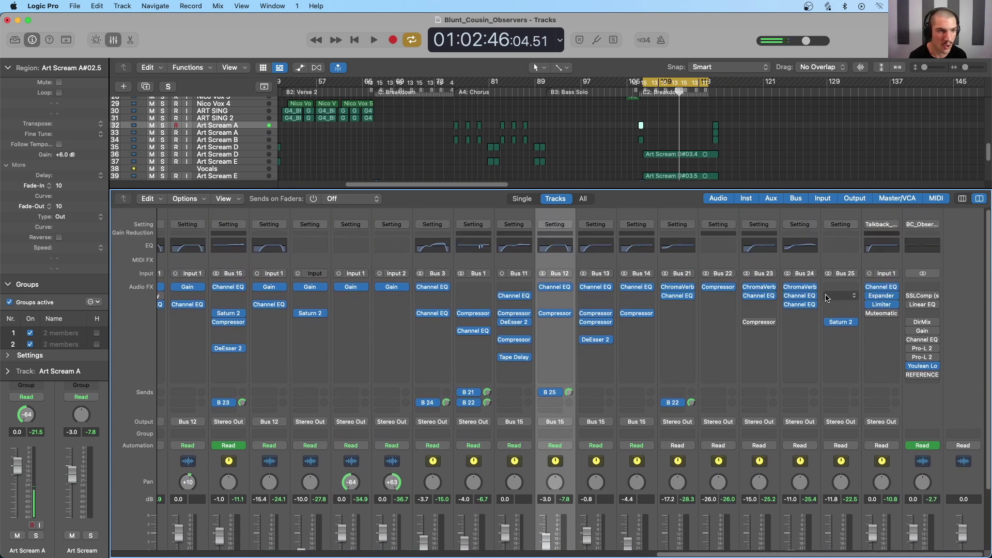
pyautogui.hscroll(-4, 419, 331)
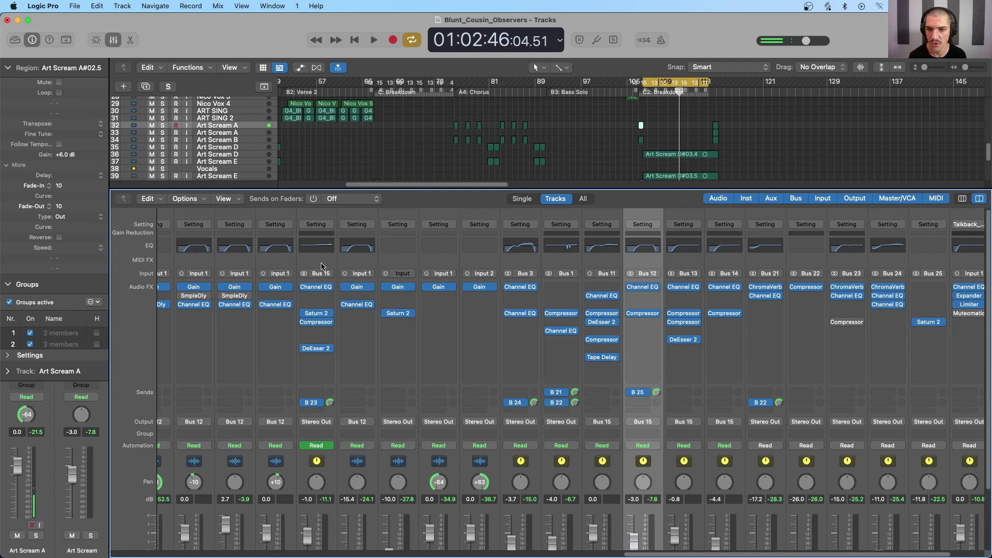
pyautogui.scroll(-1, 326, 413)
pyautogui.click(327, 469)
pyautogui.scroll(-5, 326, 481)
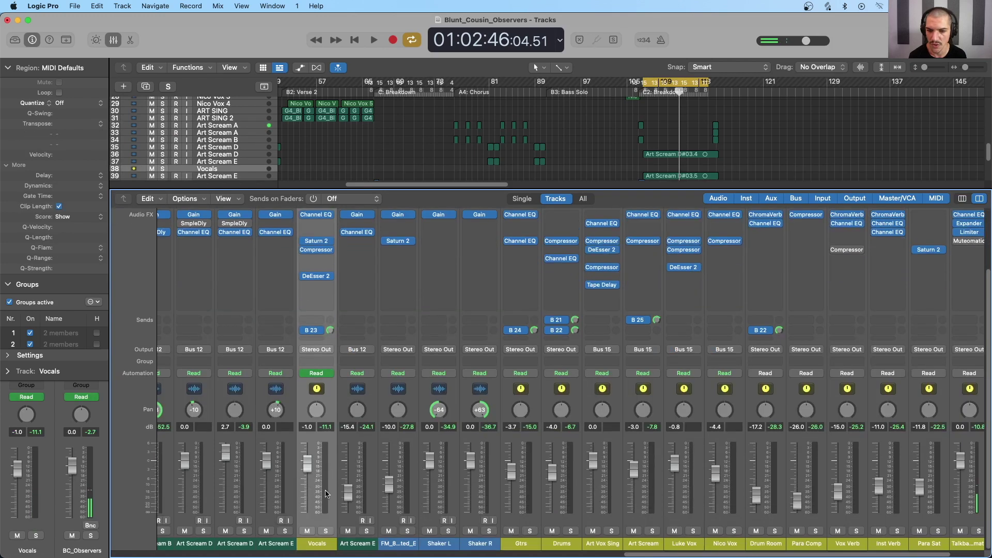
pyautogui.hscroll(2, 297, 414)
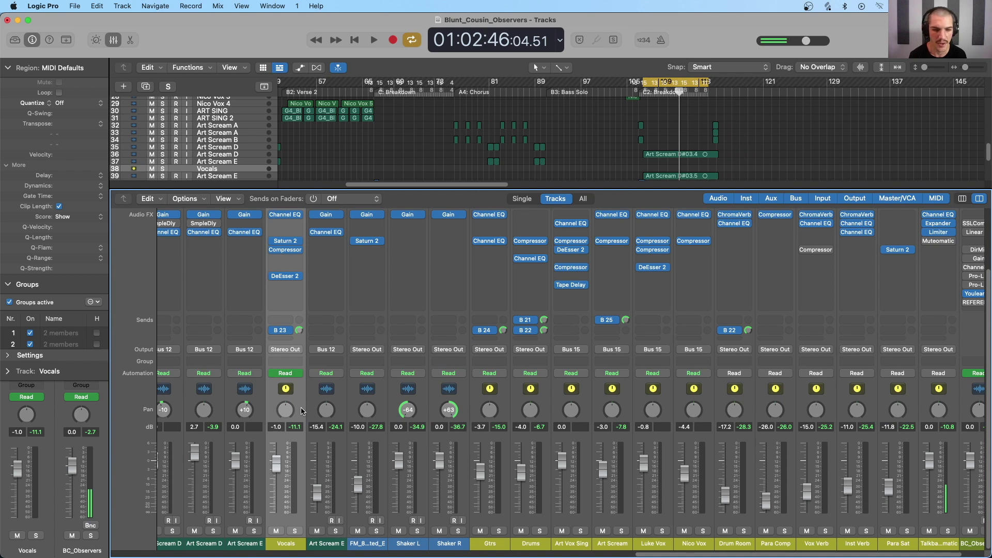
pyautogui.hscroll(3, 301, 411)
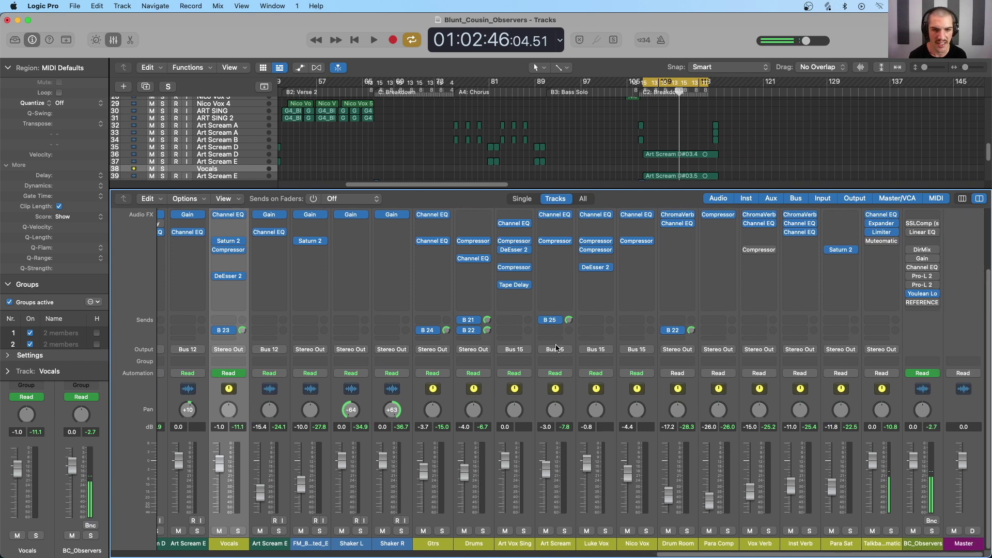
# Trace the Art Scream channel's Bus 25 send to the Para Sat channel and view its Saturn 2 settings
pyautogui.click(553, 532)
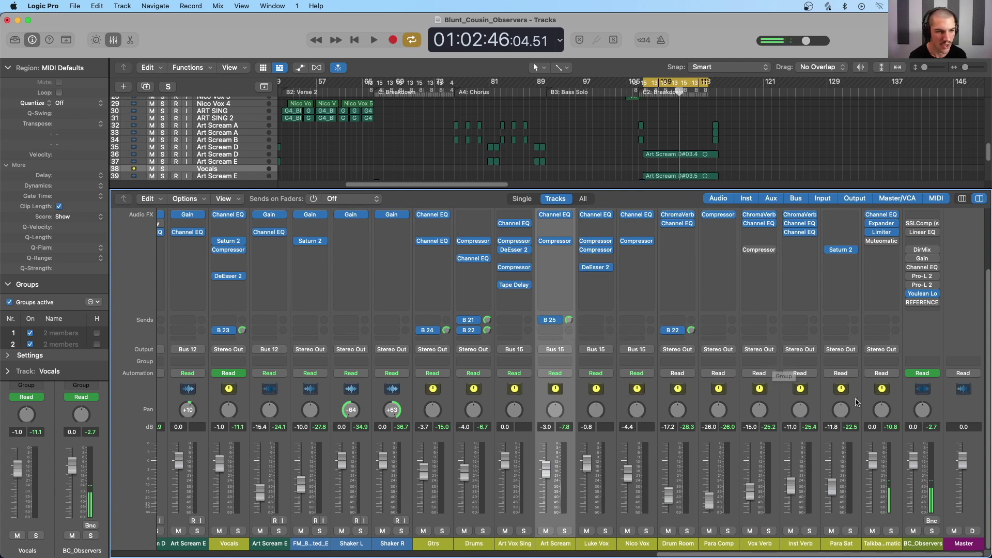
pyautogui.click(832, 489)
pyautogui.scroll(3, 848, 542)
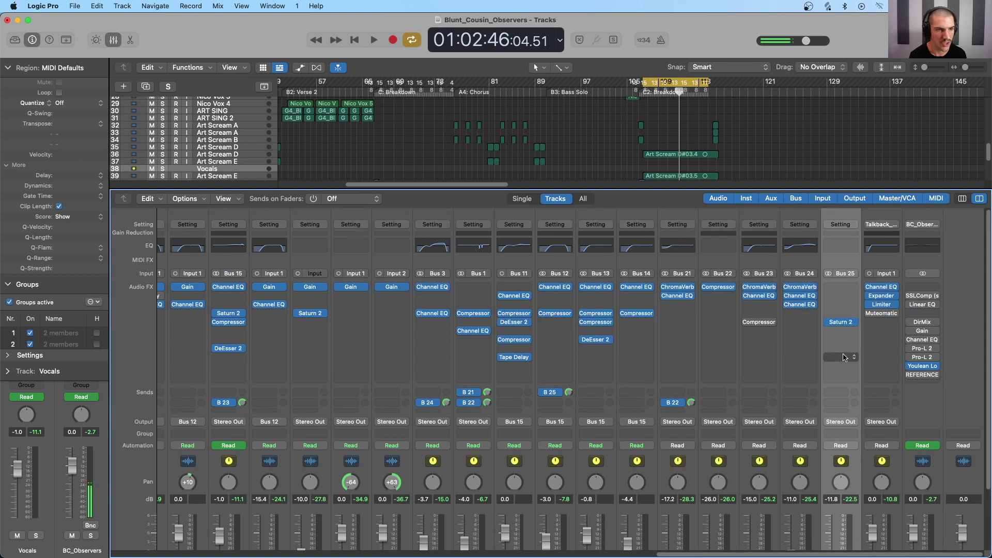
pyautogui.click(841, 324)
pyautogui.moveTo(544, 150); pyautogui.dragTo(288, 135)
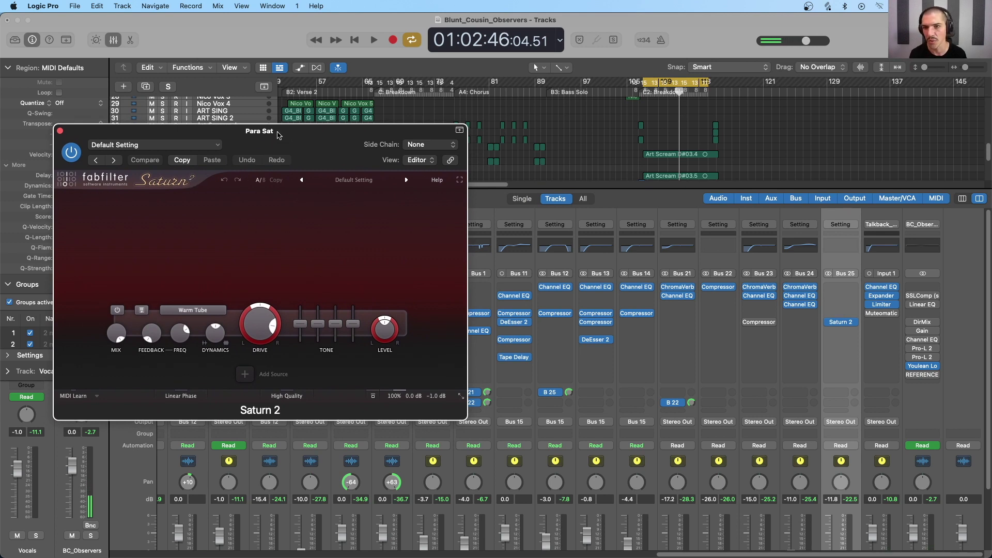
pyautogui.moveTo(277, 135); pyautogui.dragTo(277, 132)
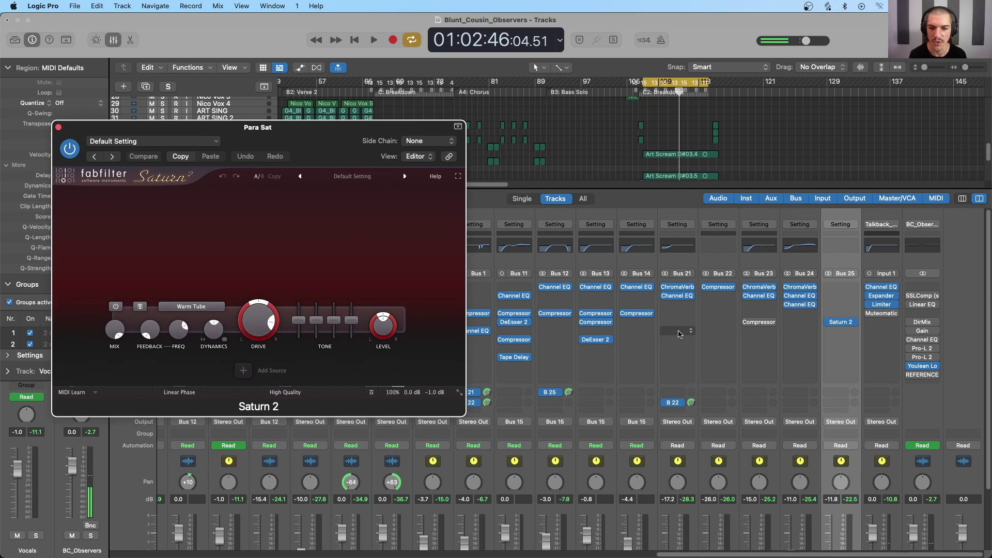
pyautogui.scroll(-1, 699, 352)
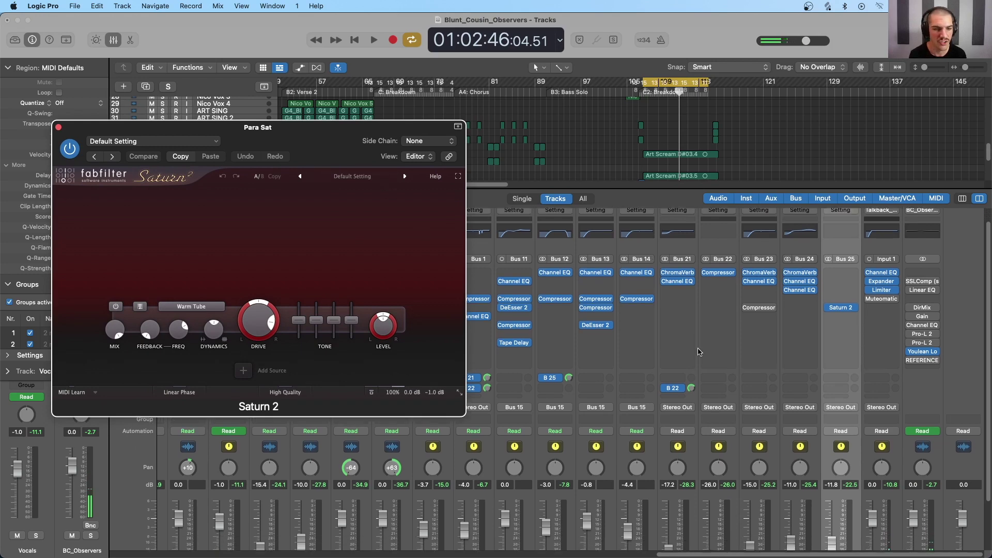
# Solo the Para Sat channel, play the breakdown to hear the saturated signal alone, and clear the solo
pyautogui.scroll(-5, 699, 351)
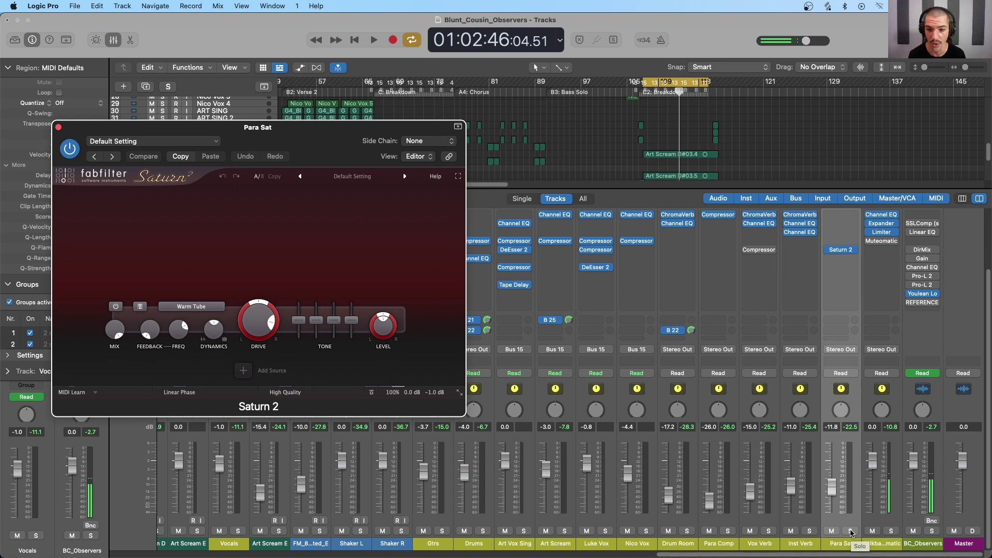
pyautogui.click(851, 532)
pyautogui.press('space')
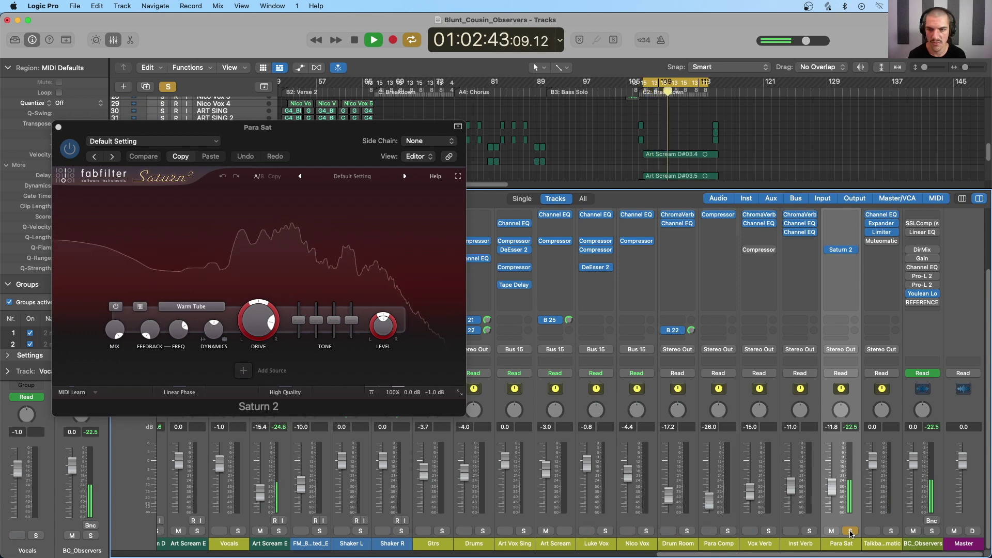
pyautogui.click(851, 531)
pyautogui.press('space')
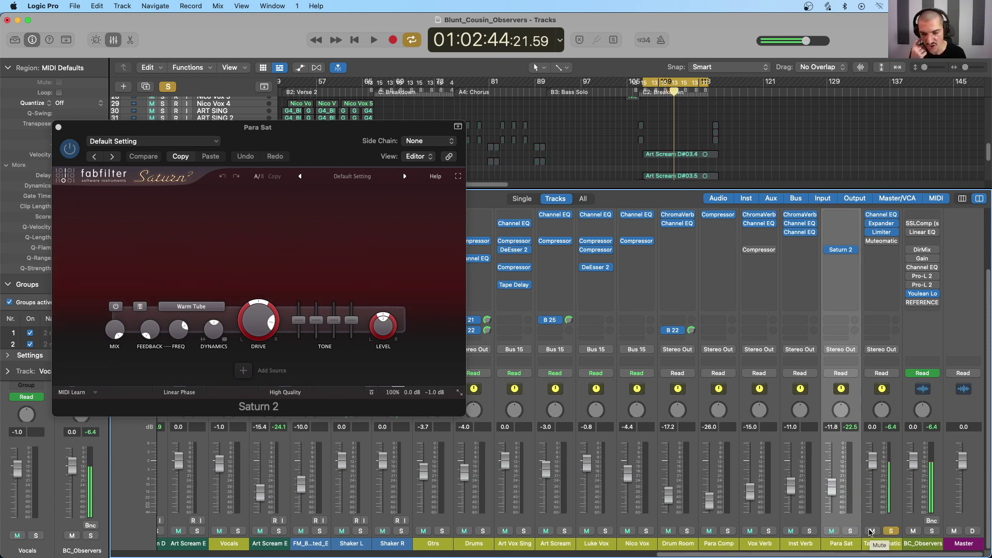
# Mute the Para Sat channel and play the soloed Art Scream channel to hear the screams without parallel saturation
pyautogui.click(832, 532)
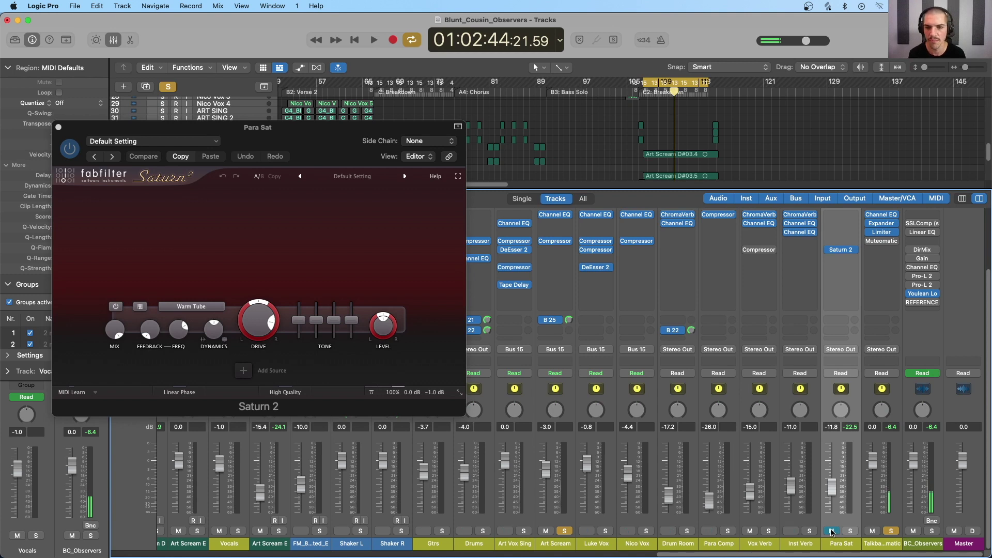
pyautogui.press('space')
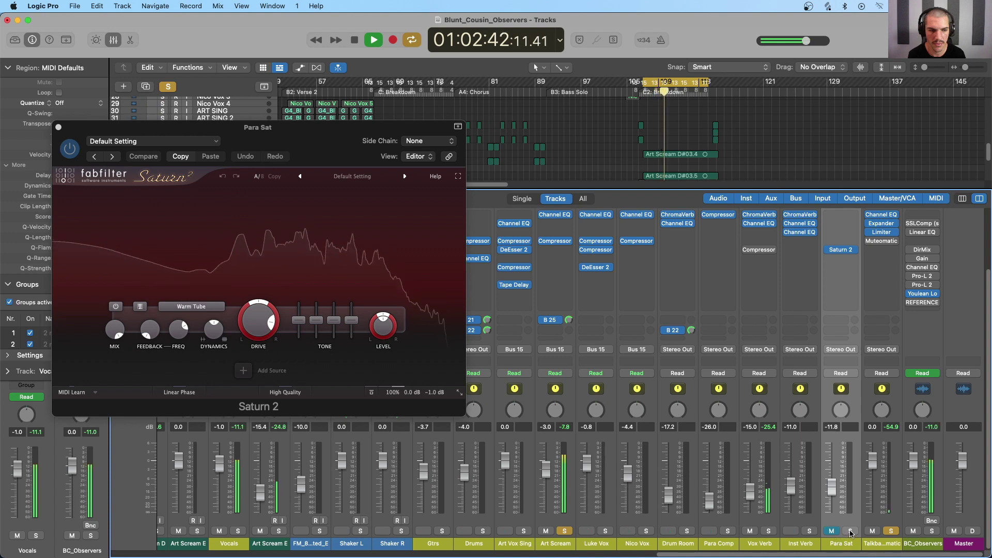
pyautogui.press('space')
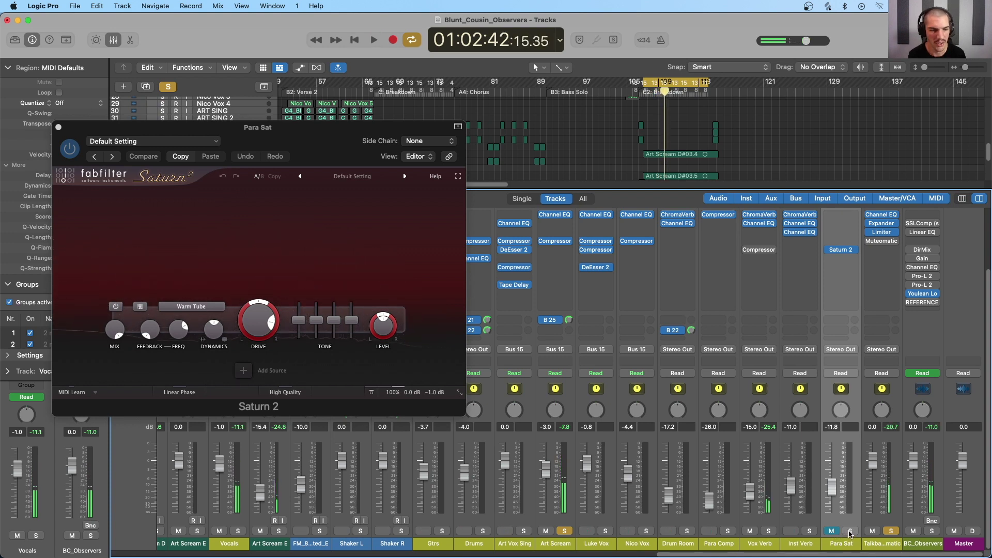
# Play the breakdown with Para Sat soloed alongside Art Scream, and set the Para Sat fader to -12.0 dB
pyautogui.click(850, 533)
pyautogui.press('space')
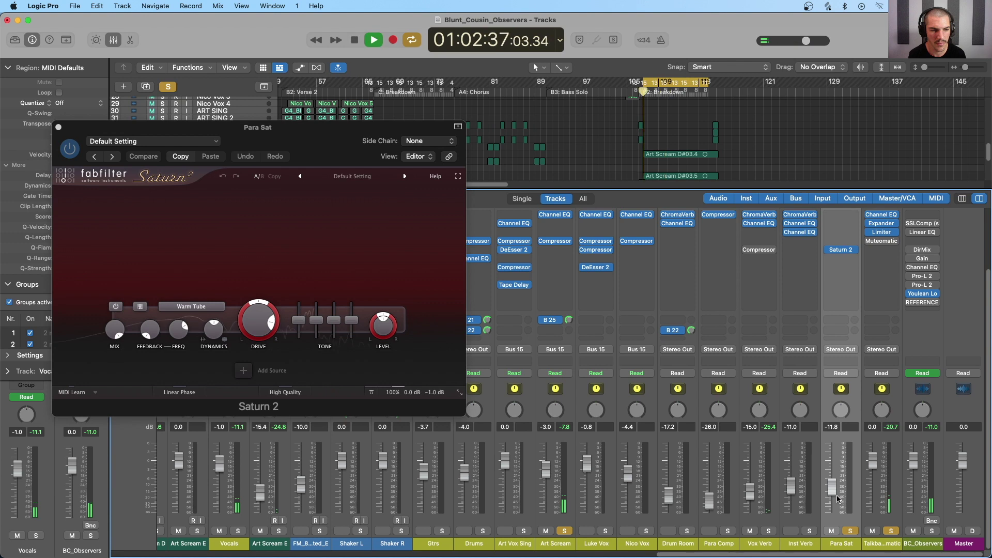
pyautogui.moveTo(832, 487)
pyautogui.mouseDown()
pyautogui.moveTo(832, 510)
pyautogui.moveTo(832, 487)
pyautogui.mouseUp()
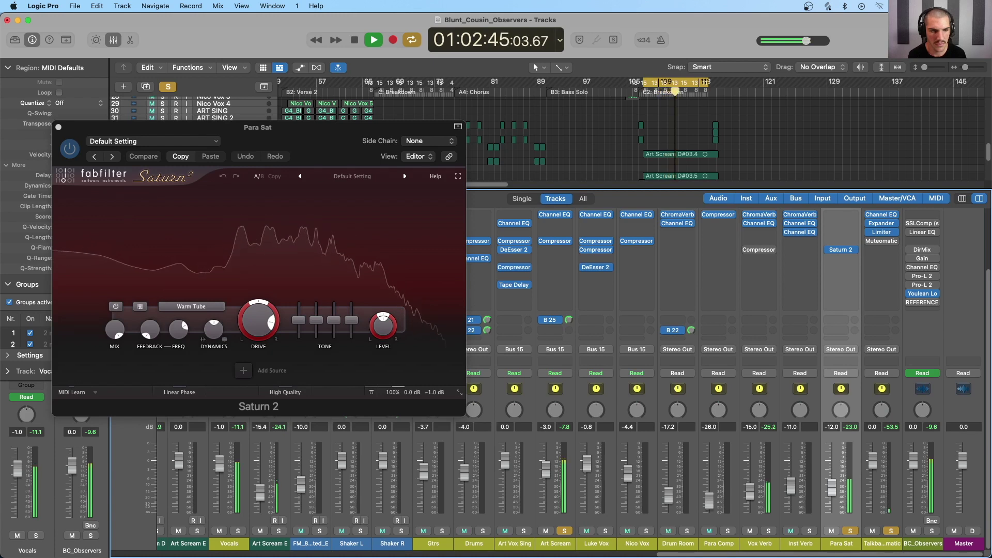
# Toggle the Para Sat mute during playback to compare the screams with and without saturation, stop playback, and clear both channels' solos
pyautogui.click(832, 532)
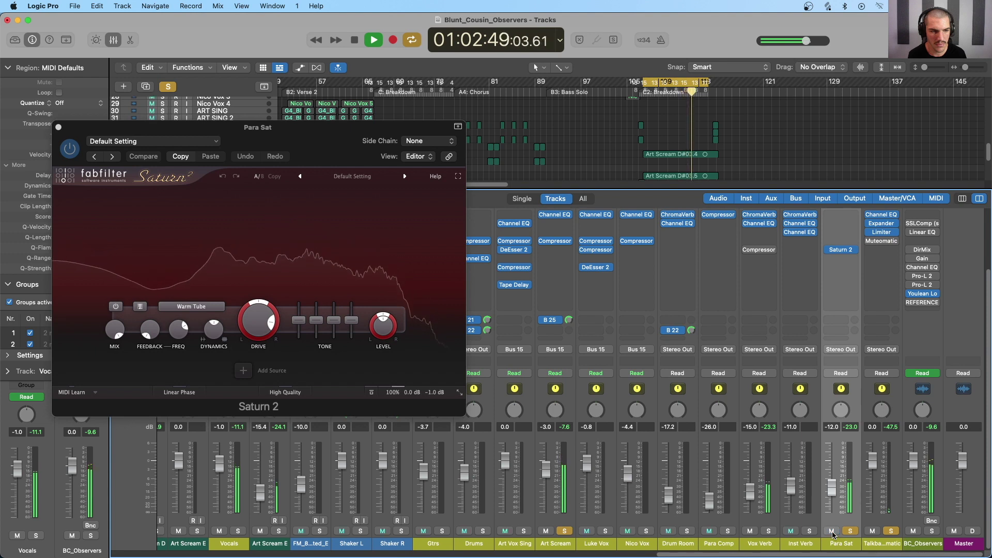
pyautogui.press('space')
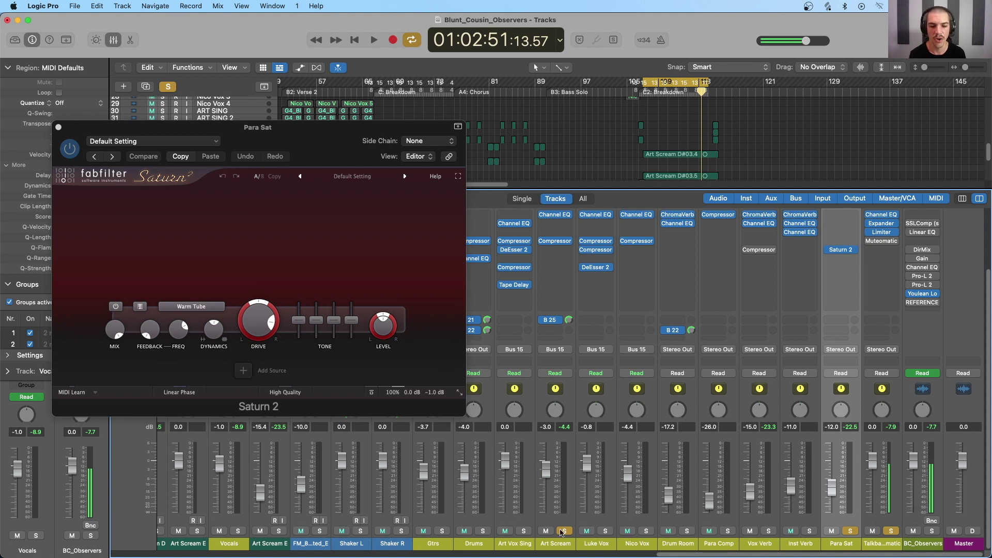
pyautogui.click(850, 531)
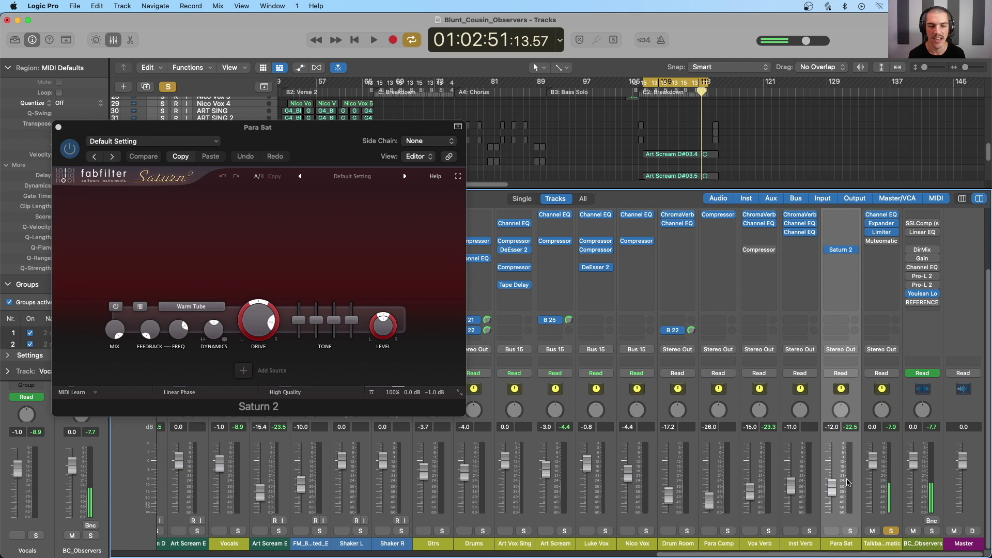